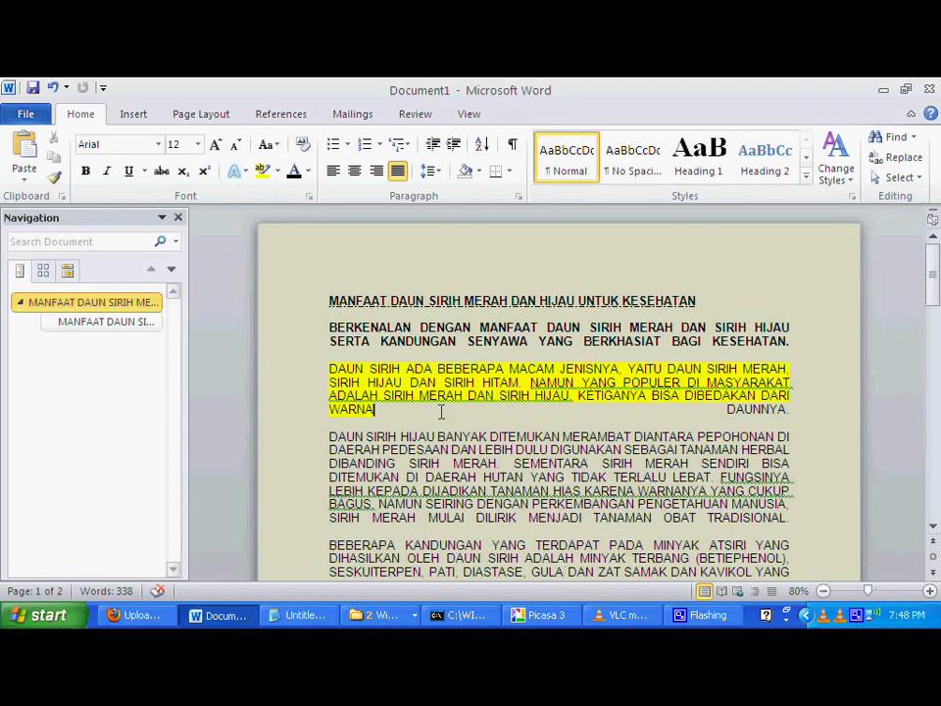
Select the three body paragraphs, from the yellow-highlighted one down to the one ending ANTI JAMUR
click(267, 373)
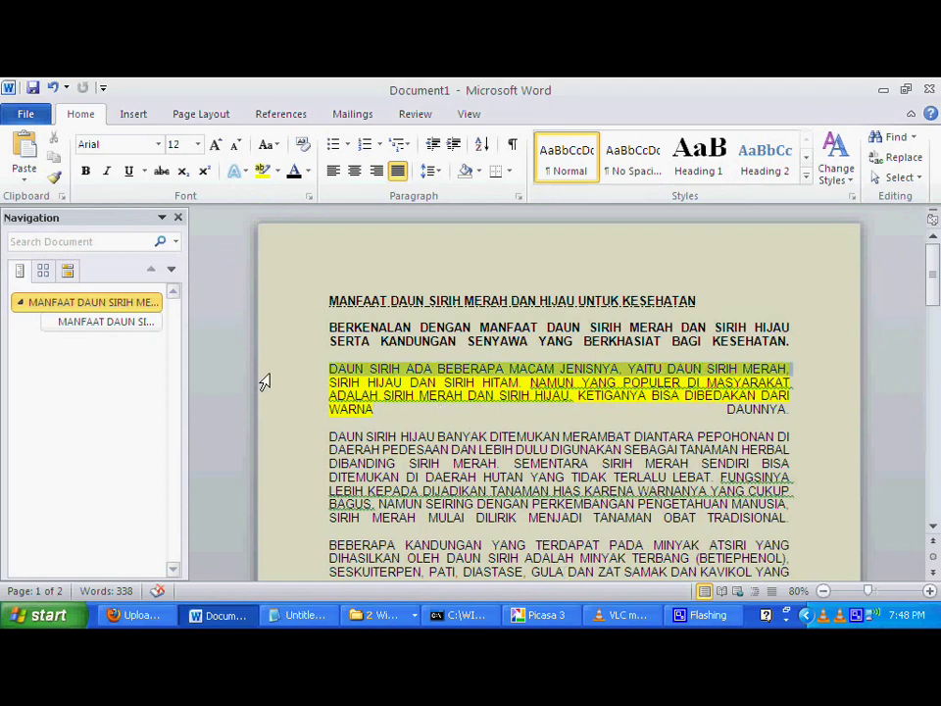
mouse_move(265, 383)
mouse_down()
mouse_move(282, 592)
mouse_move(282, 541)
mouse_up()
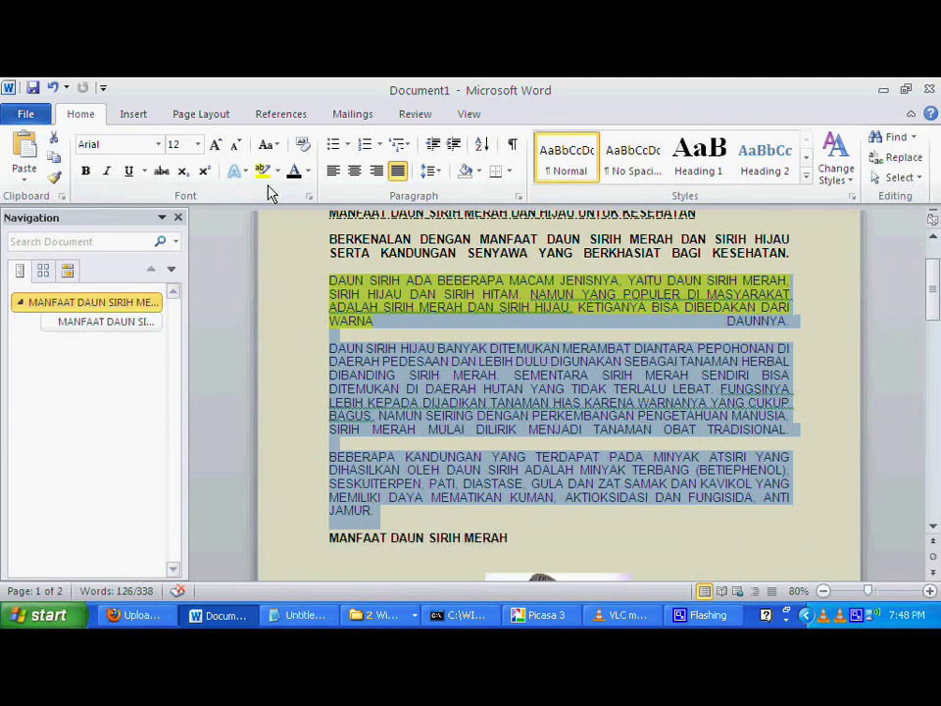
click(934, 240)
click(933, 240)
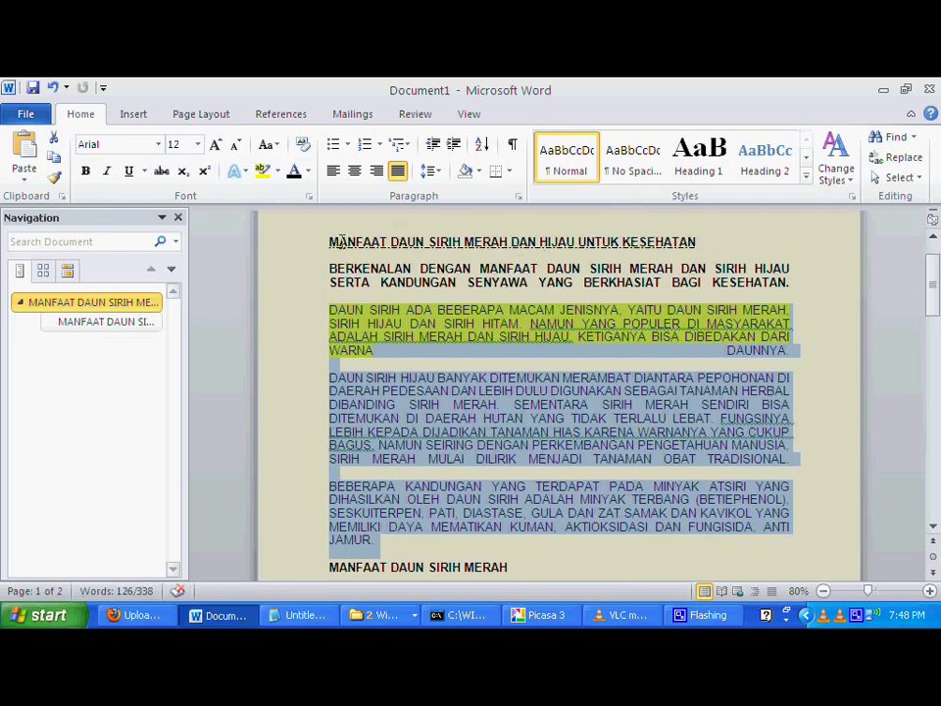
click(362, 149)
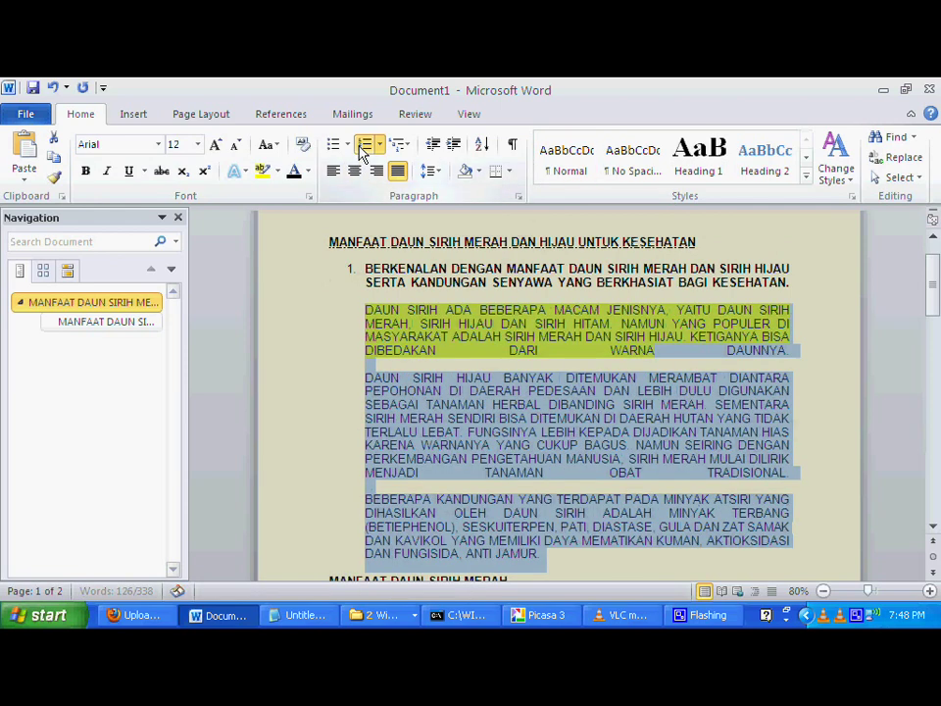
click(362, 340)
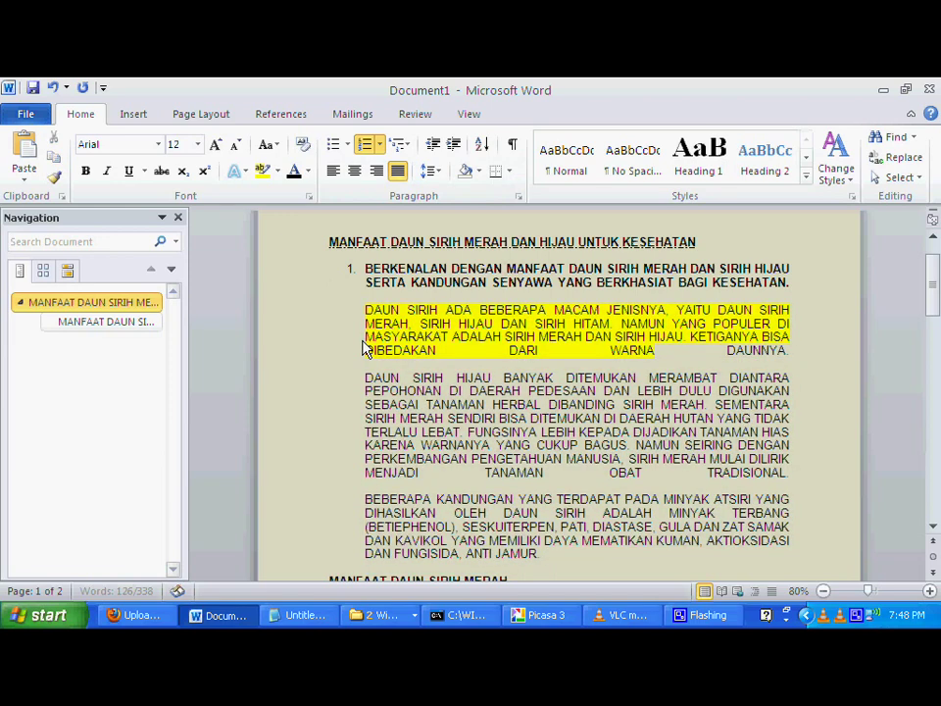
click(246, 396)
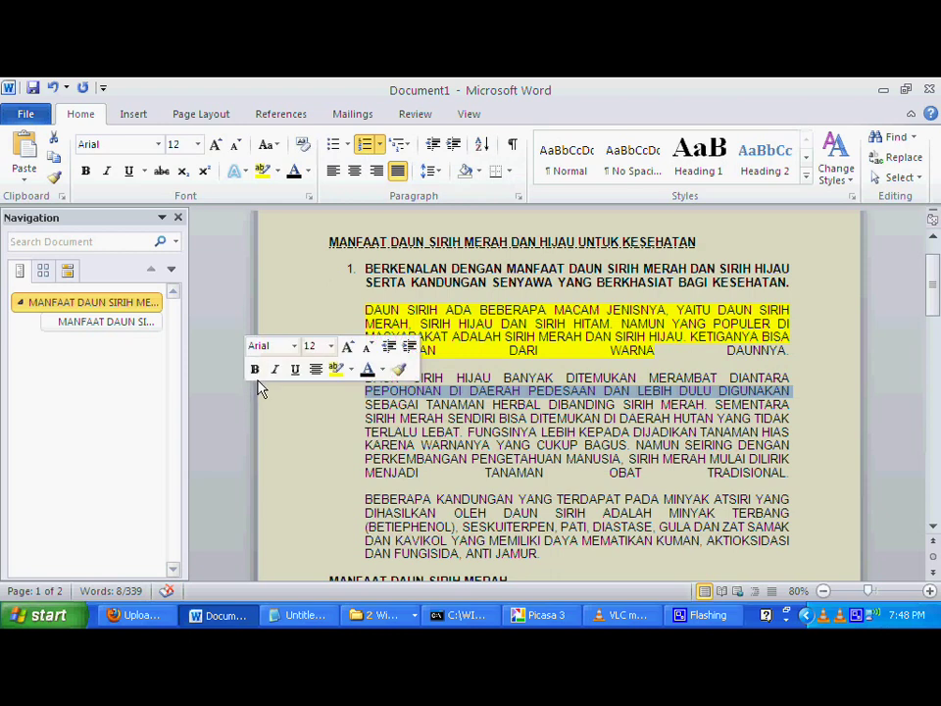
click(369, 365)
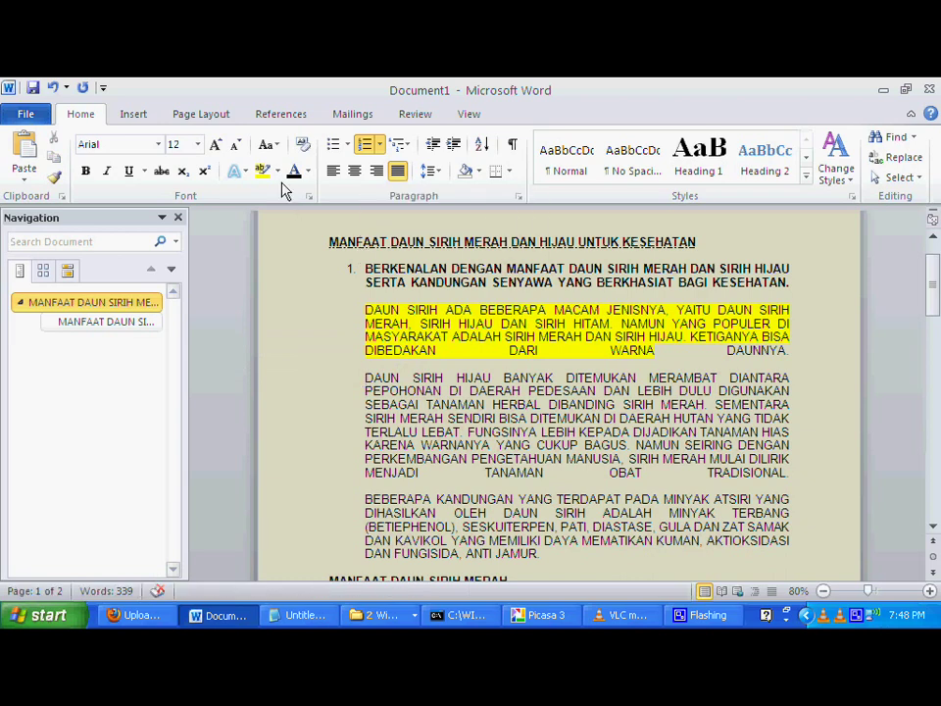
Remove the list numbering from the article paragraphs
click(362, 145)
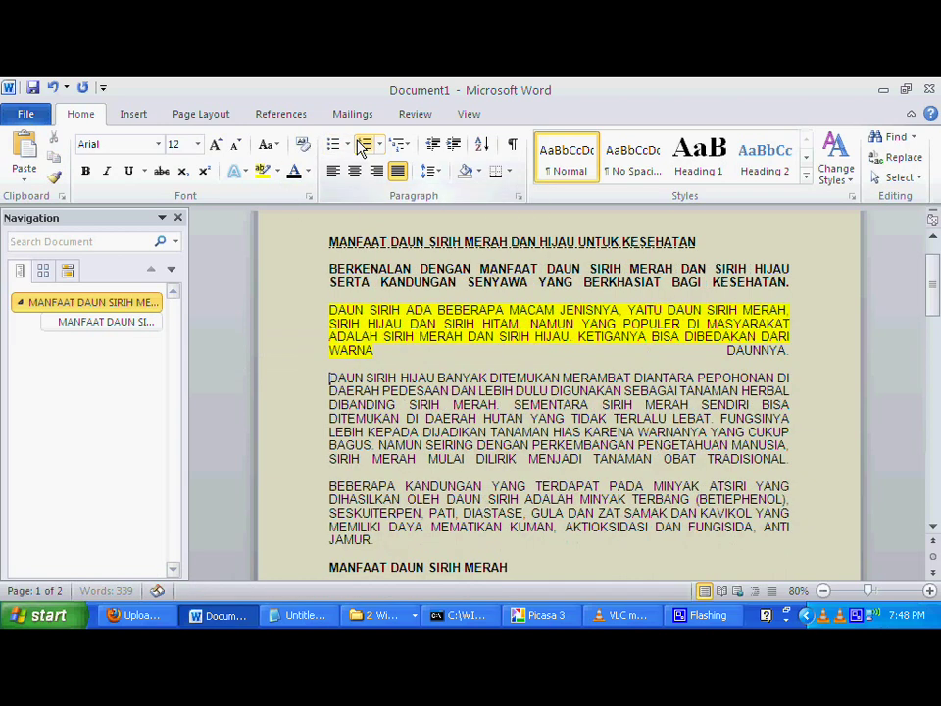
click(361, 146)
click(362, 145)
Reselect the body paragraphs from the yellow paragraph's first line down to ANTI JAMUR
click(302, 276)
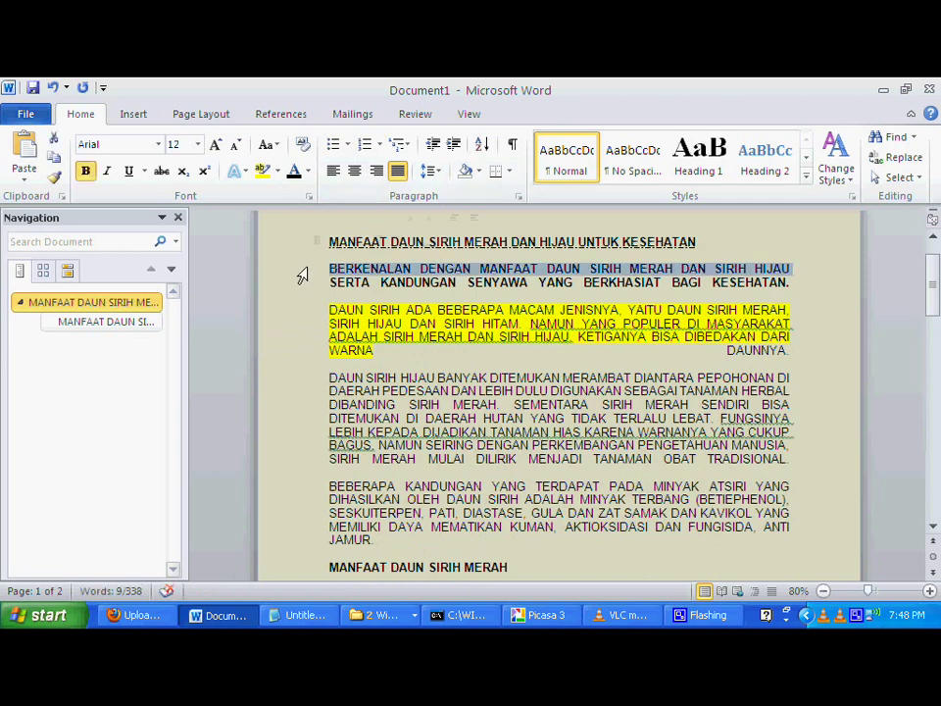
key(Down)
key(Down)
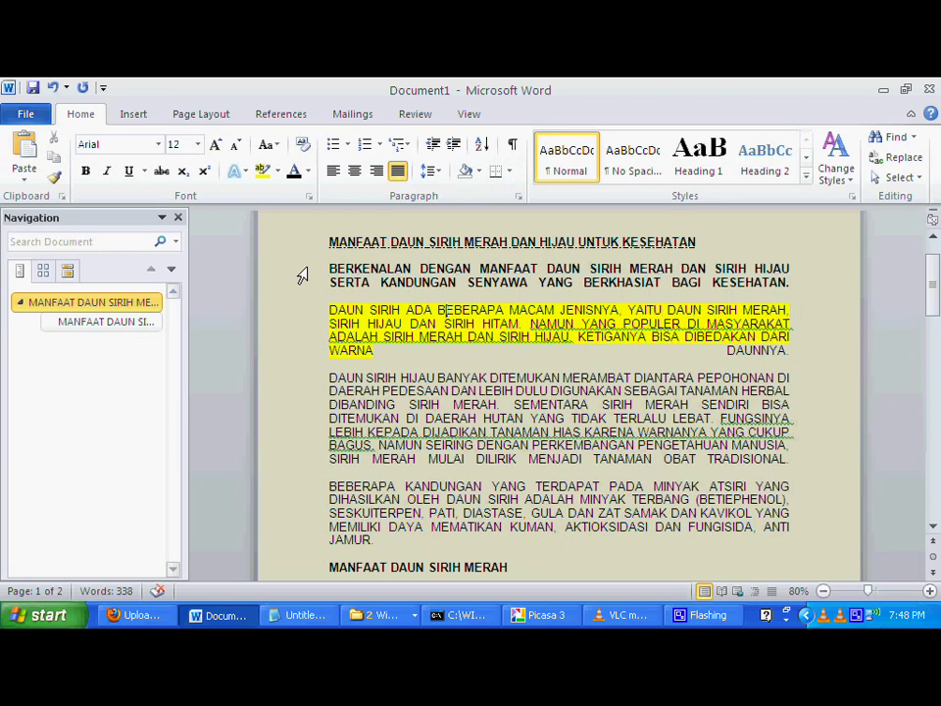
click(299, 317)
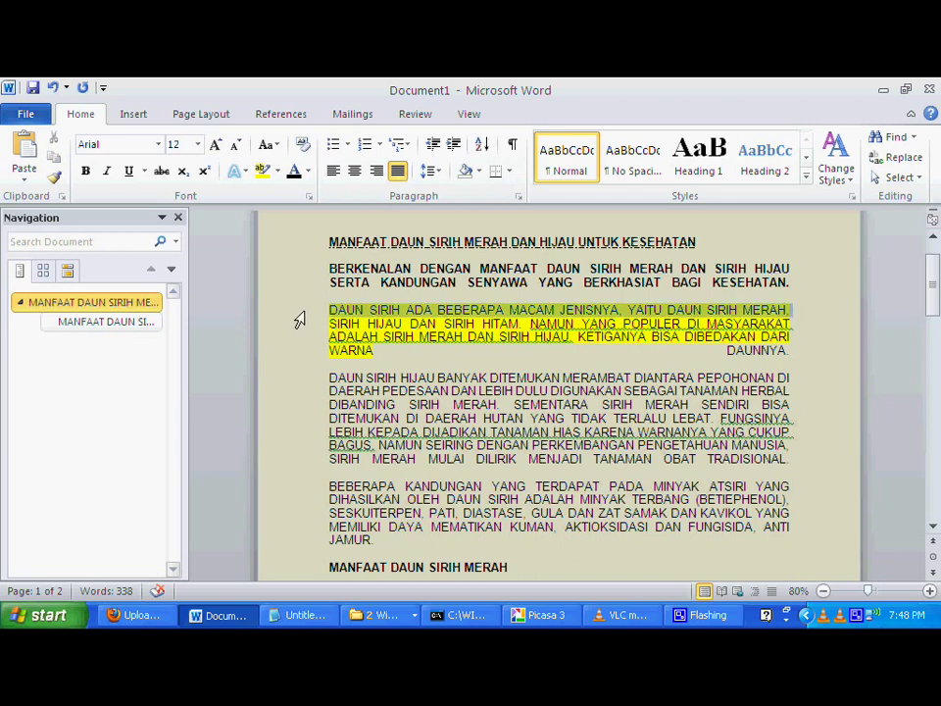
drag(299, 319, 309, 543)
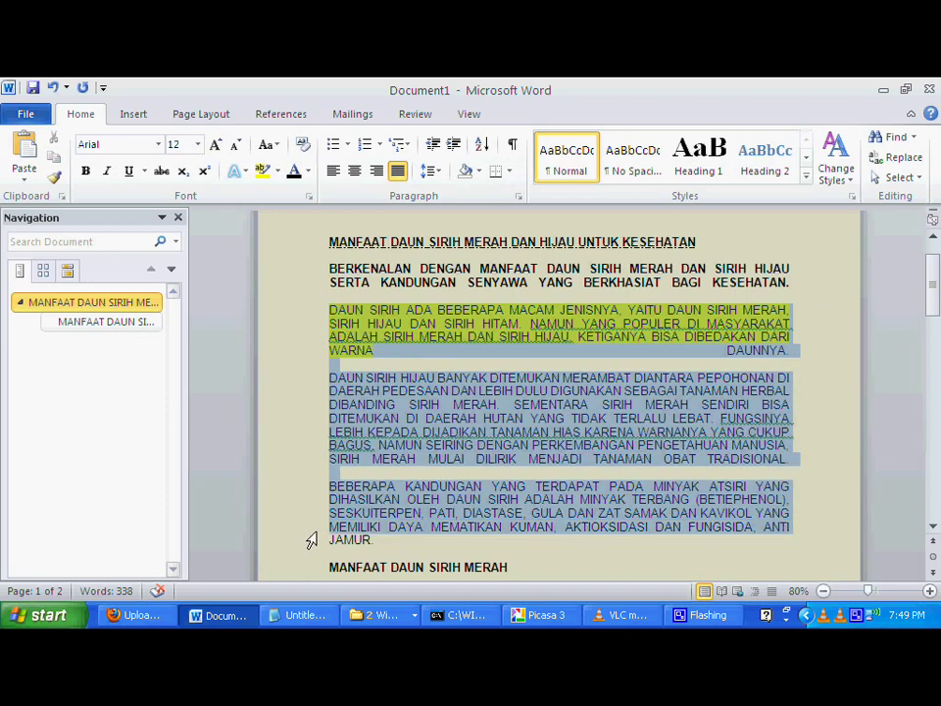
Apply round bullets to the selected paragraphs, viewing the bullet library without changing the symbol
click(335, 145)
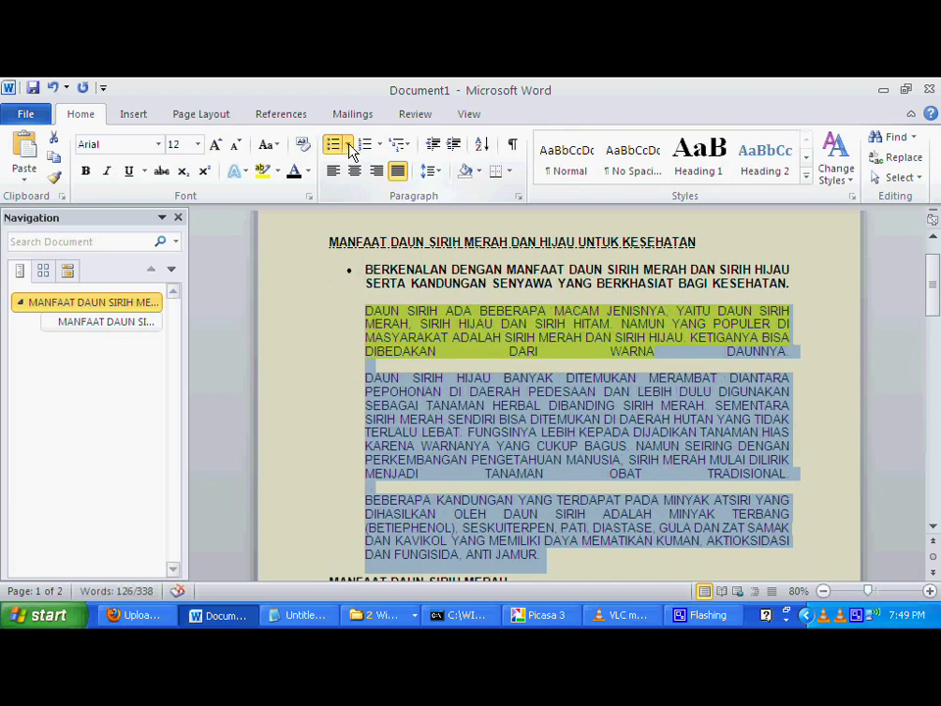
click(349, 145)
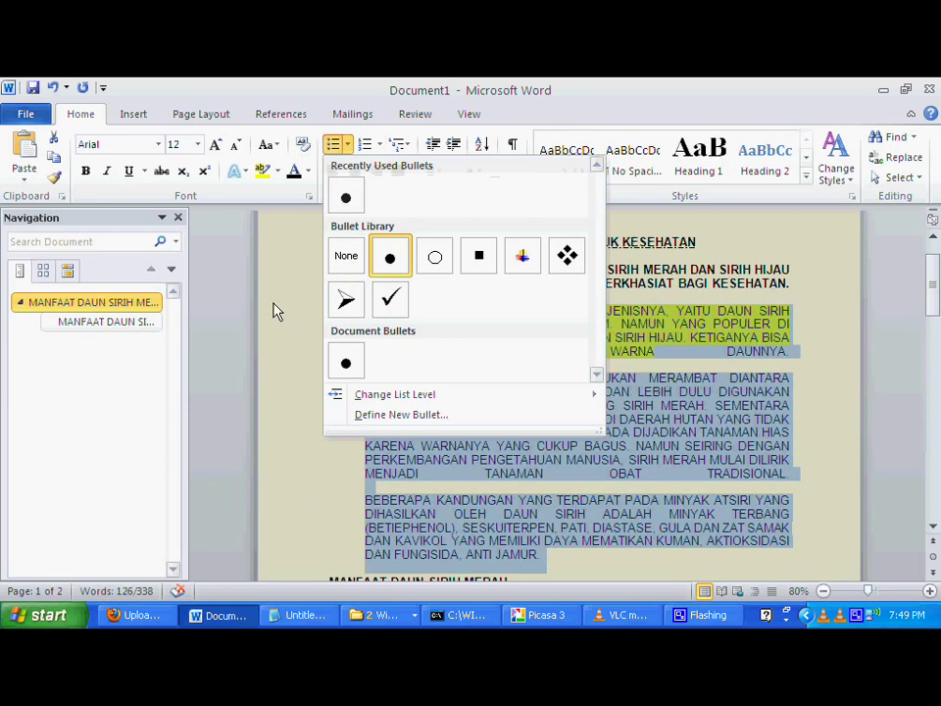
click(273, 311)
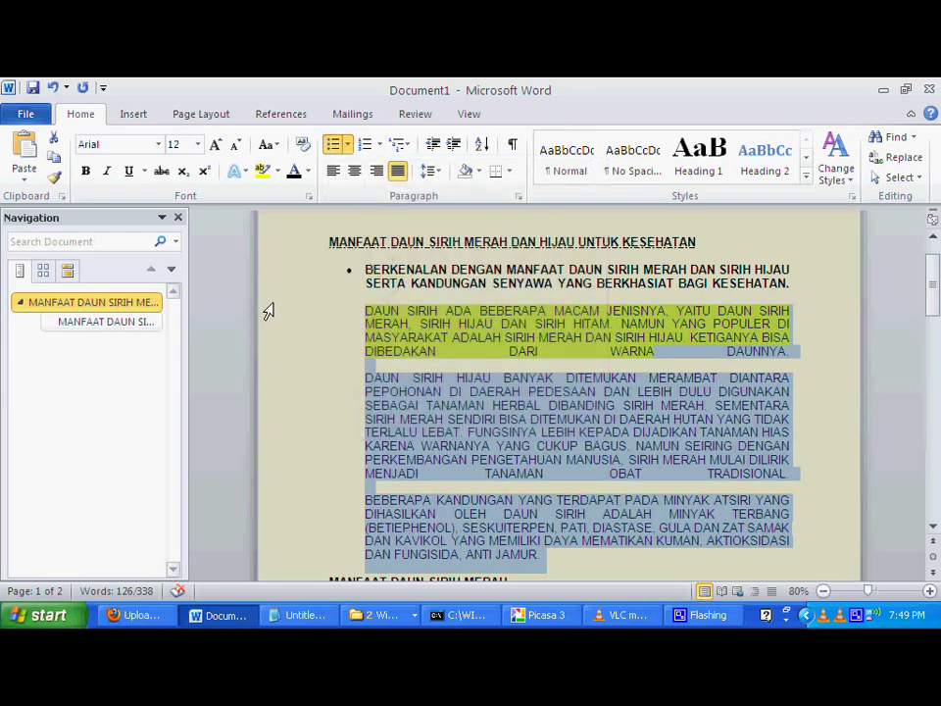
Switch the list to numbering and delete the blank line after the yellow paragraph
click(361, 146)
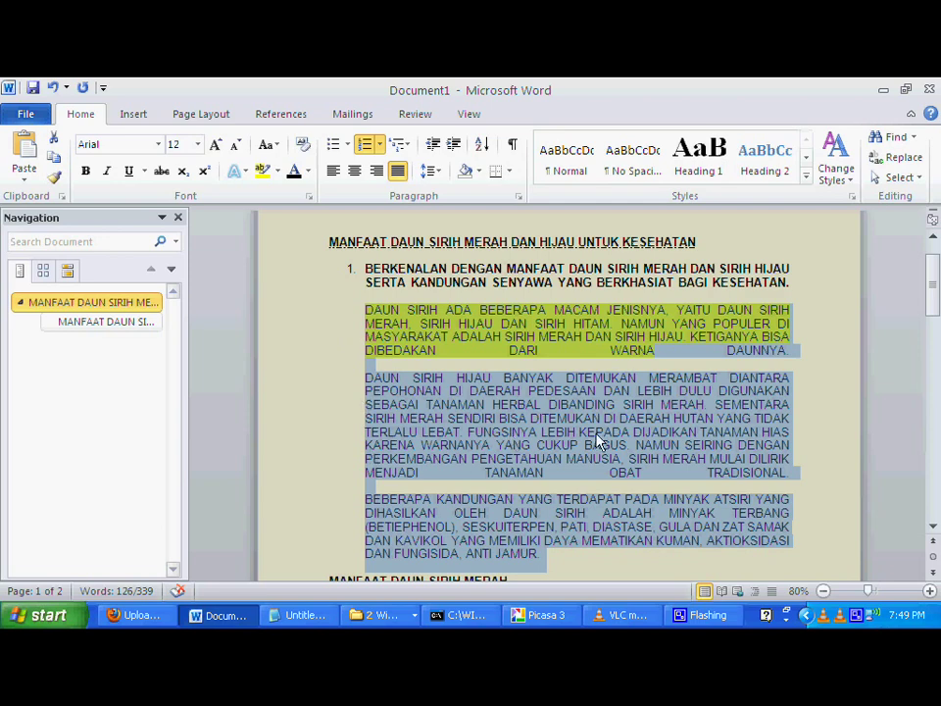
click(273, 370)
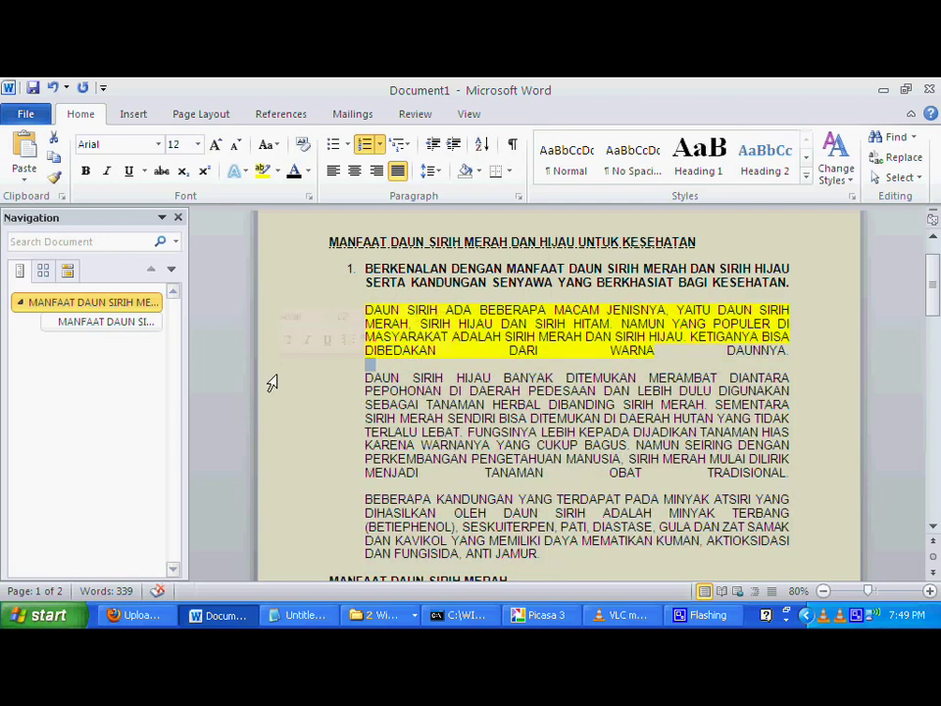
key(Delete)
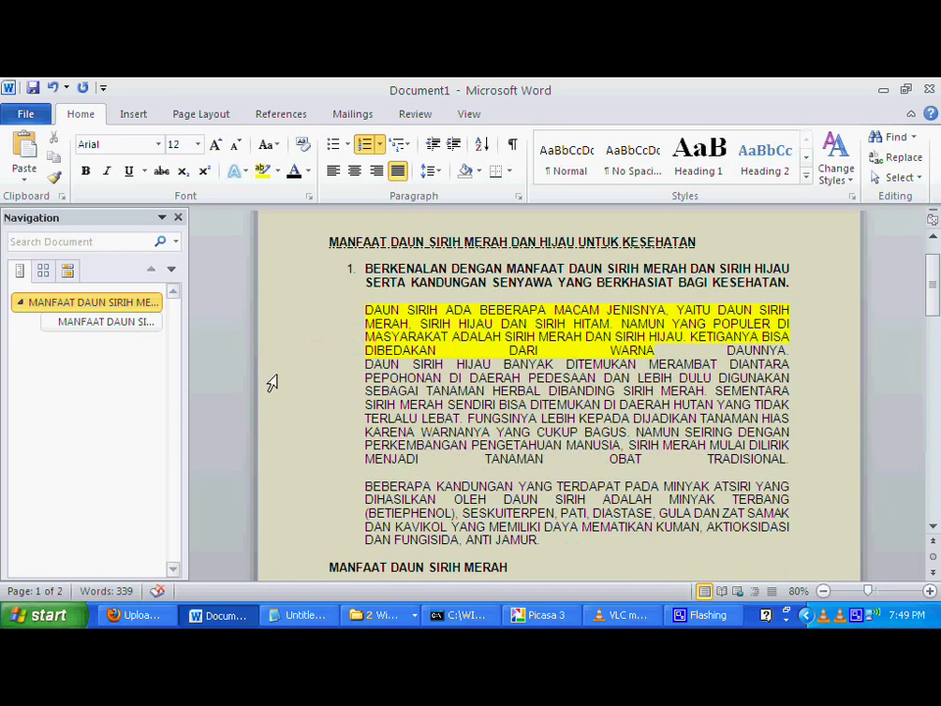
click(272, 380)
click(267, 371)
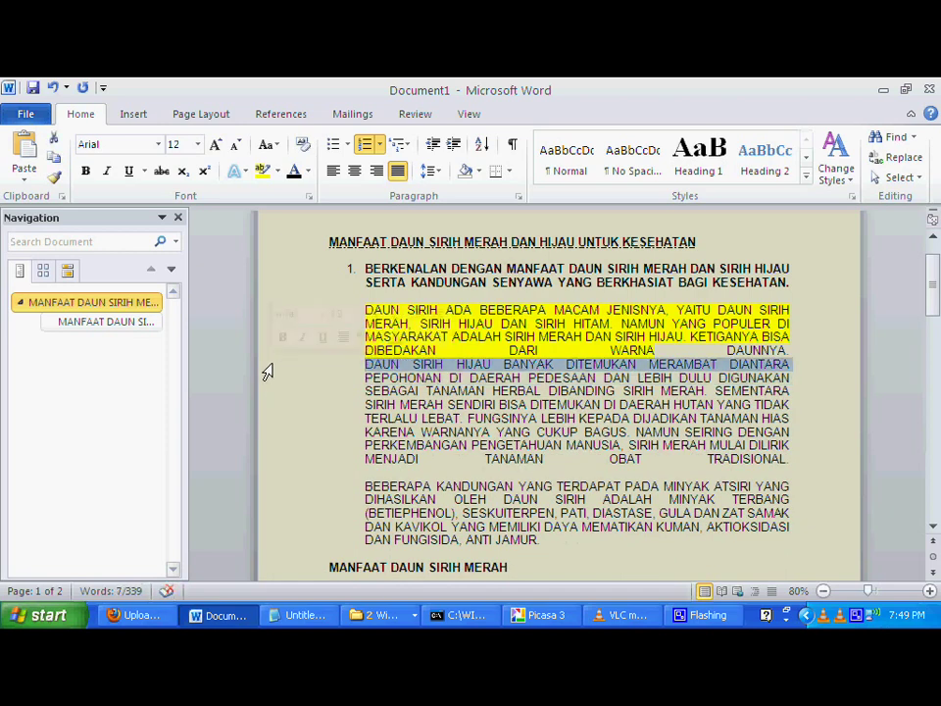
Reapply numbering, then select from the numbered heading down through ANTI JAMUR
click(363, 145)
click(362, 144)
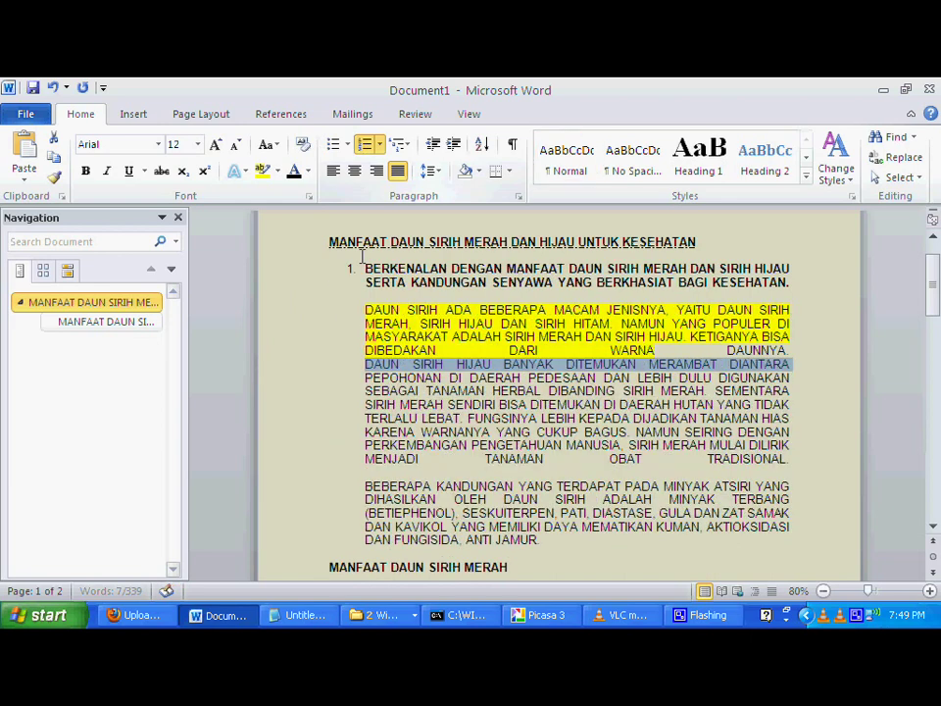
click(299, 275)
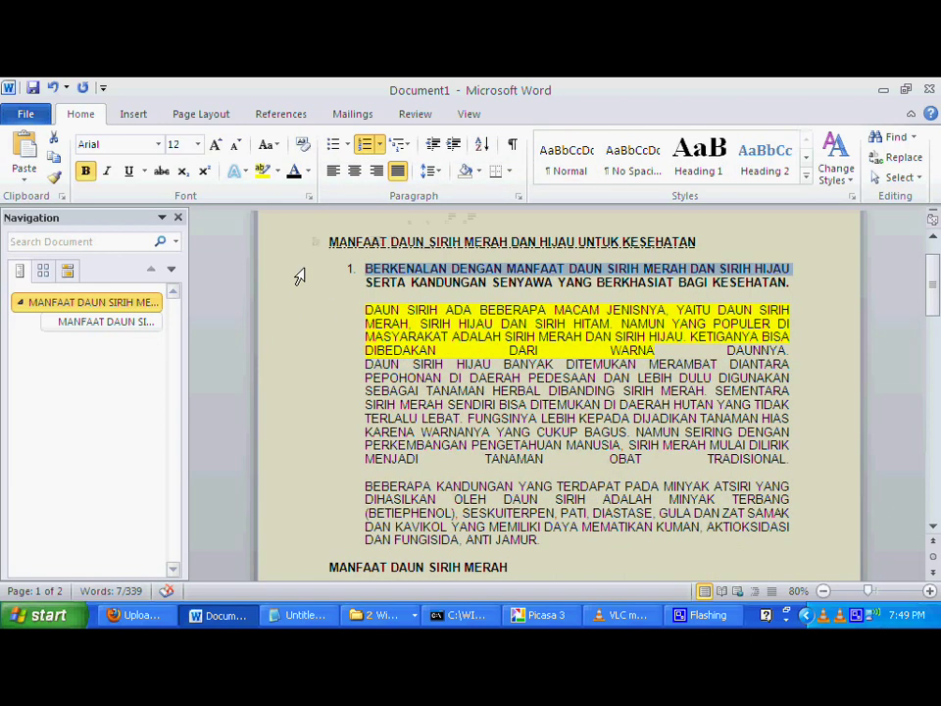
key(shift+Down)
key(shift+Down)
key(shift+Down)
key(shift+Down)
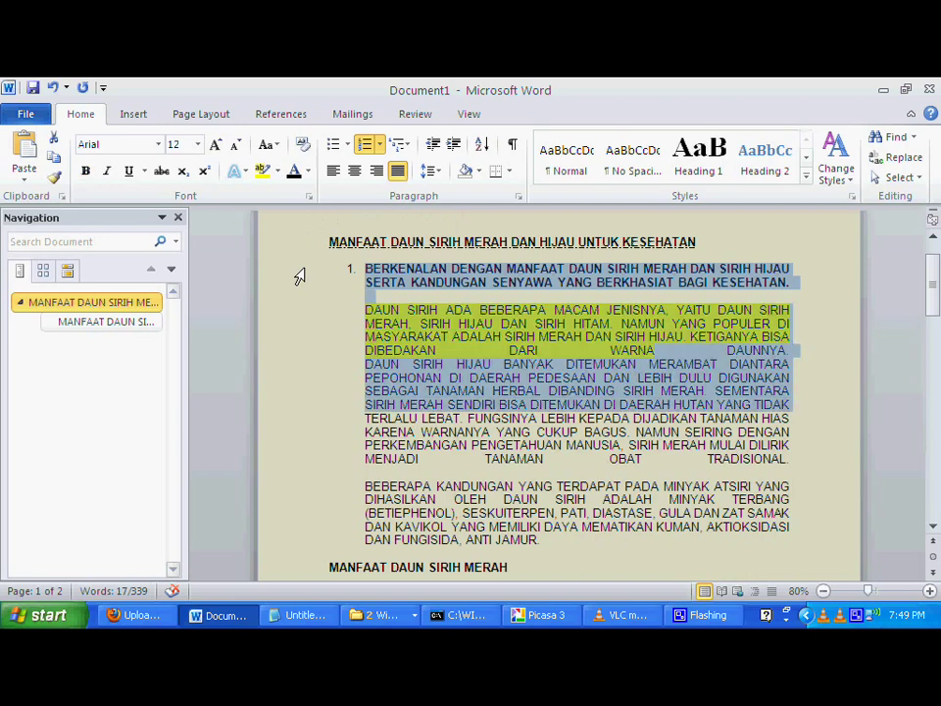
key(shift+Down)
key(shift+Down)
key(shift+Down)
key(shift+Down)
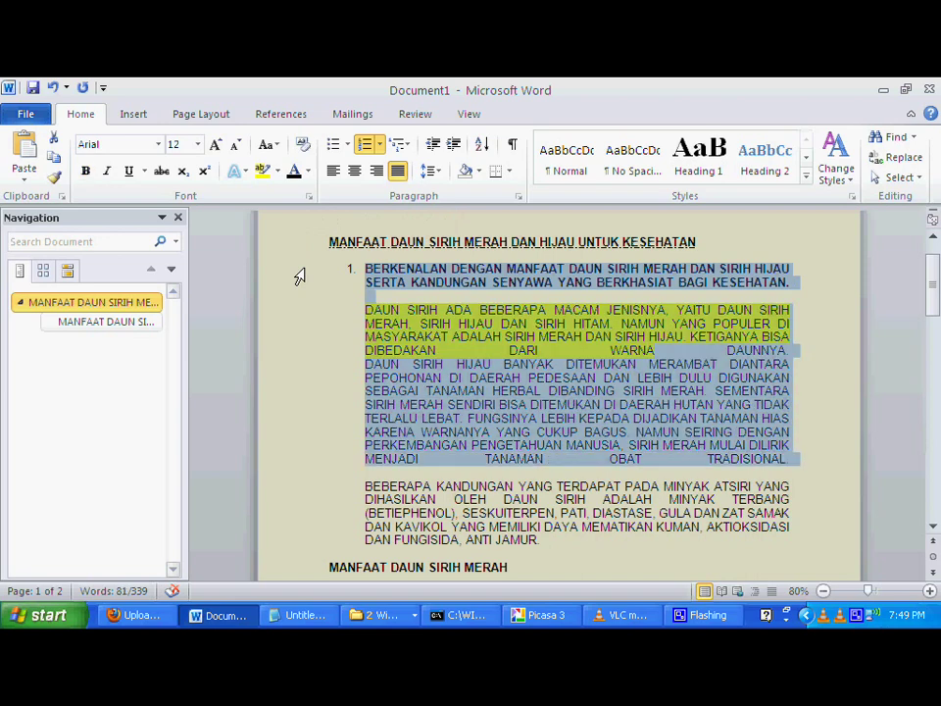
key(shift+Down)
key(shift+Down)
key(shift+Down)
key(shift+Down)
key(shift+Down)
key(shift+Down)
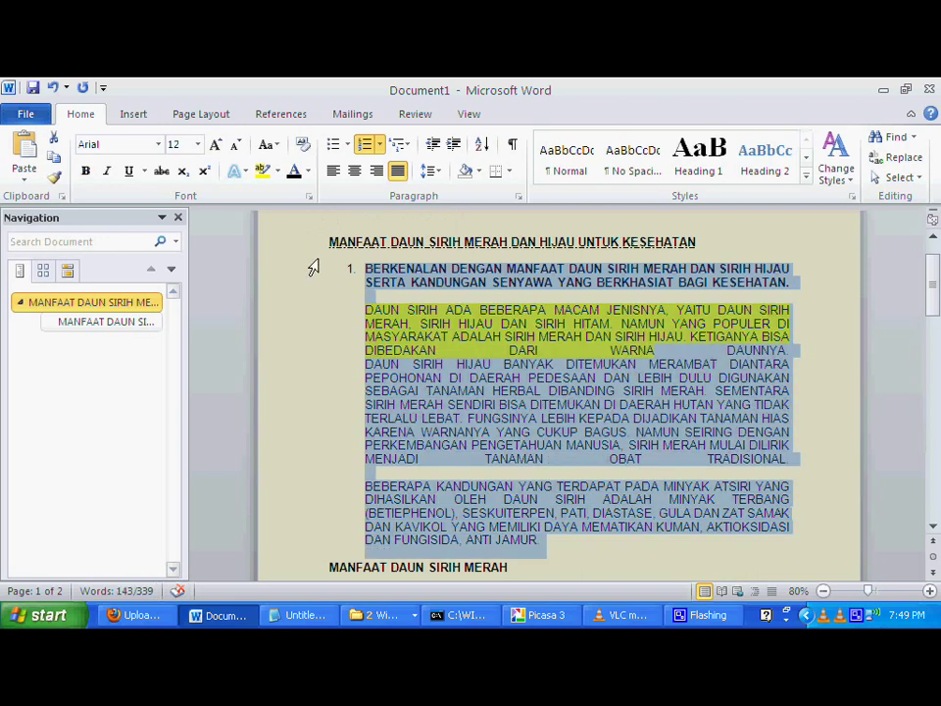
click(630, 173)
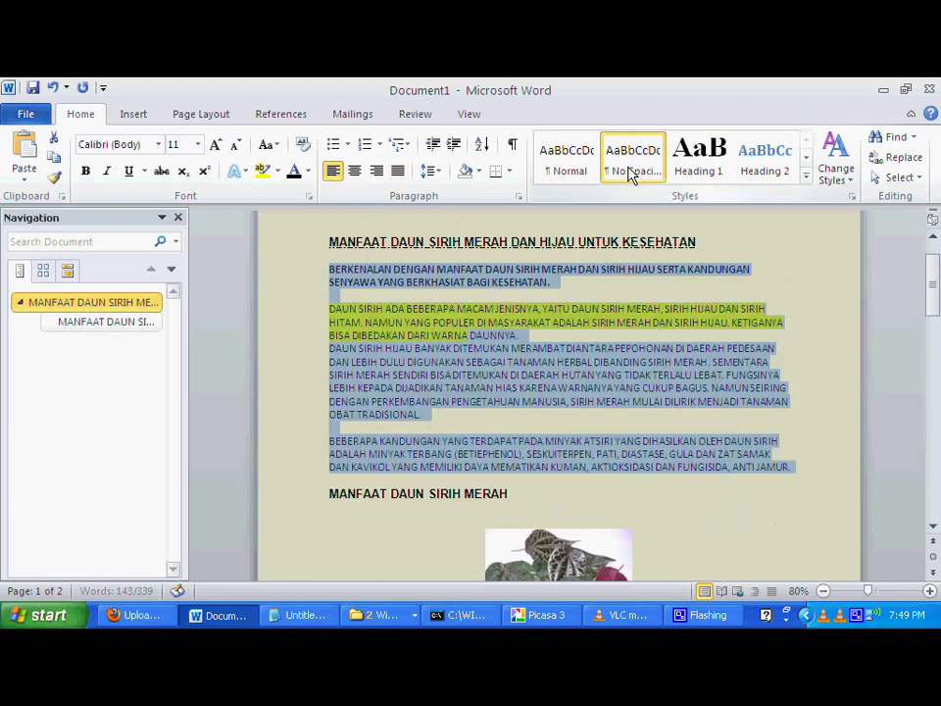
click(304, 271)
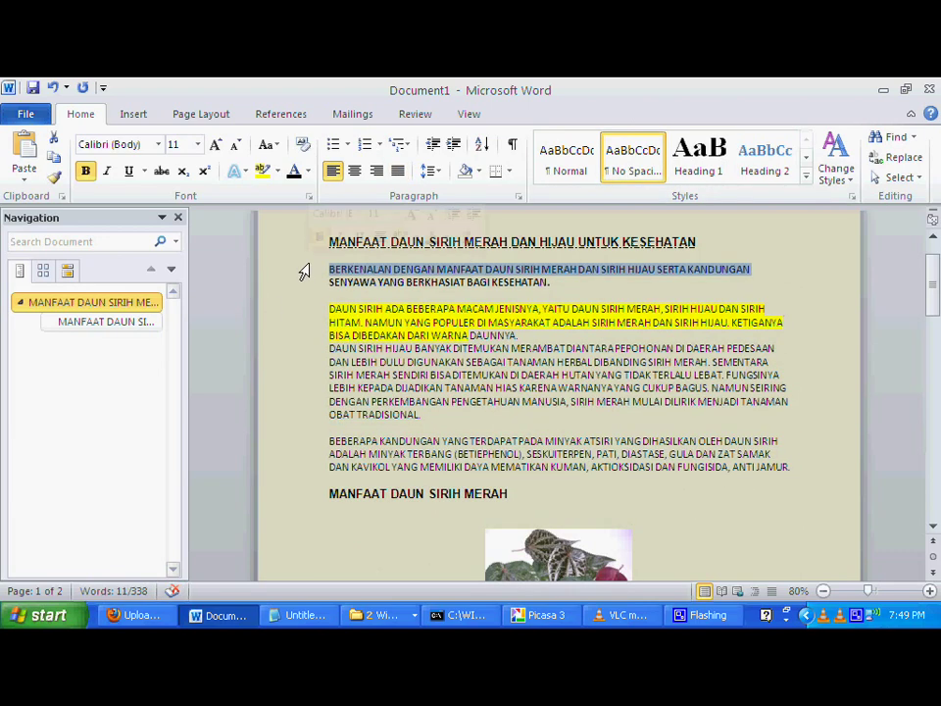
click(363, 145)
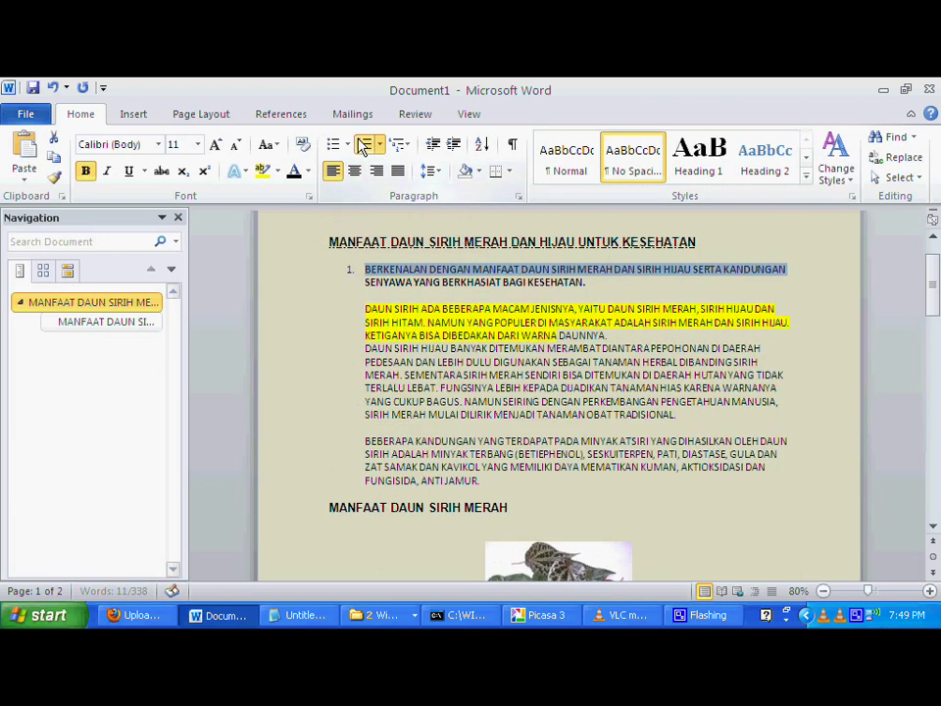
click(311, 310)
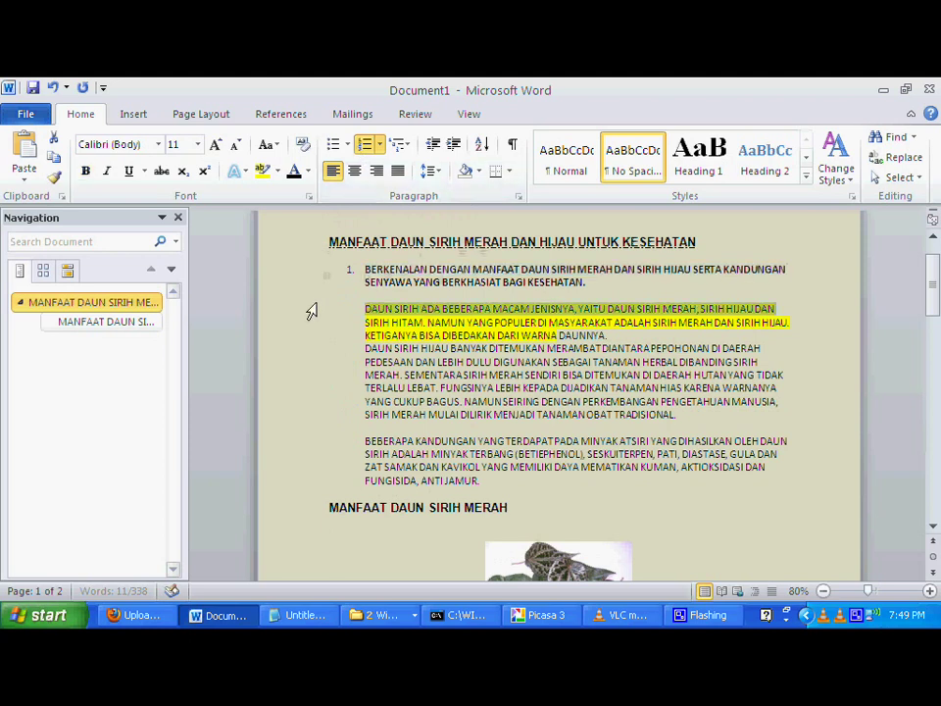
click(360, 314)
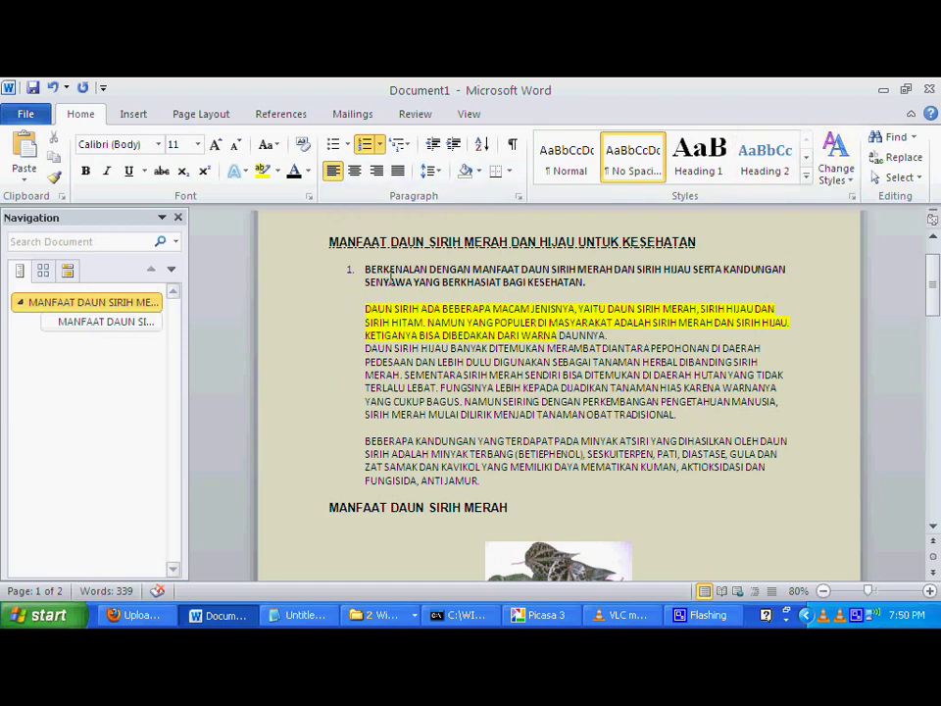
Apply the I., II., III. Roman numeral numbering style to the list
click(378, 147)
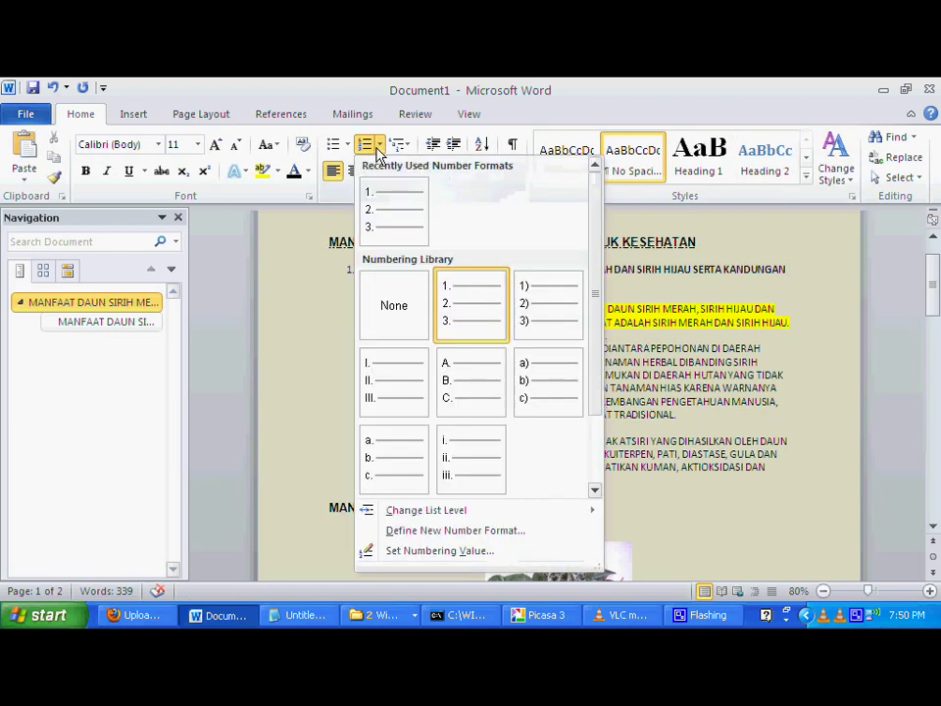
click(398, 383)
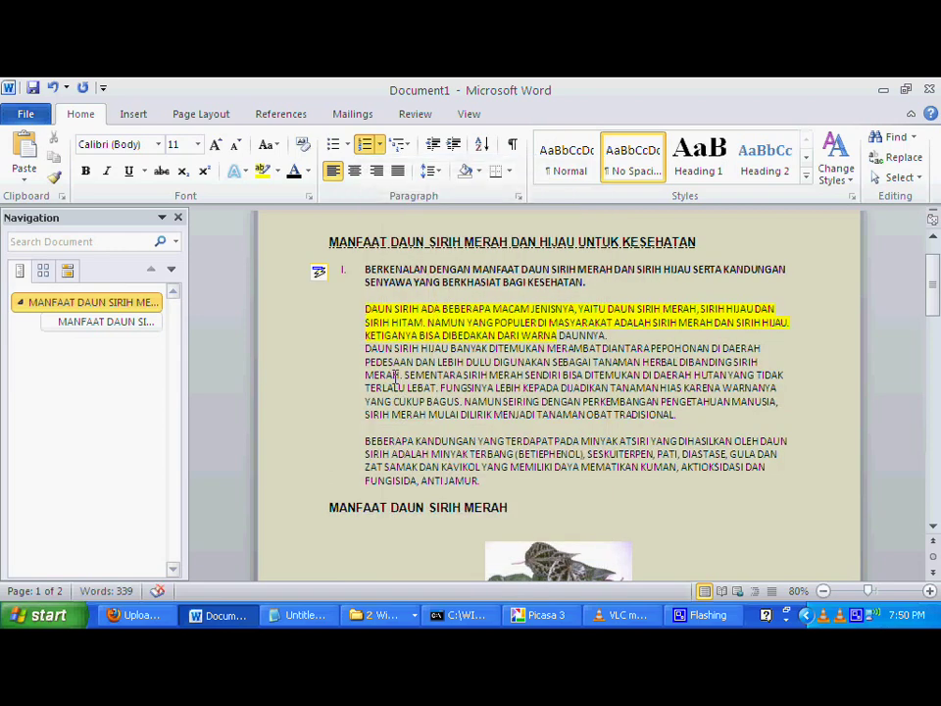
click(357, 306)
Make the three body paragraphs list items II., III. and IV. with no blank lines
click(596, 284)
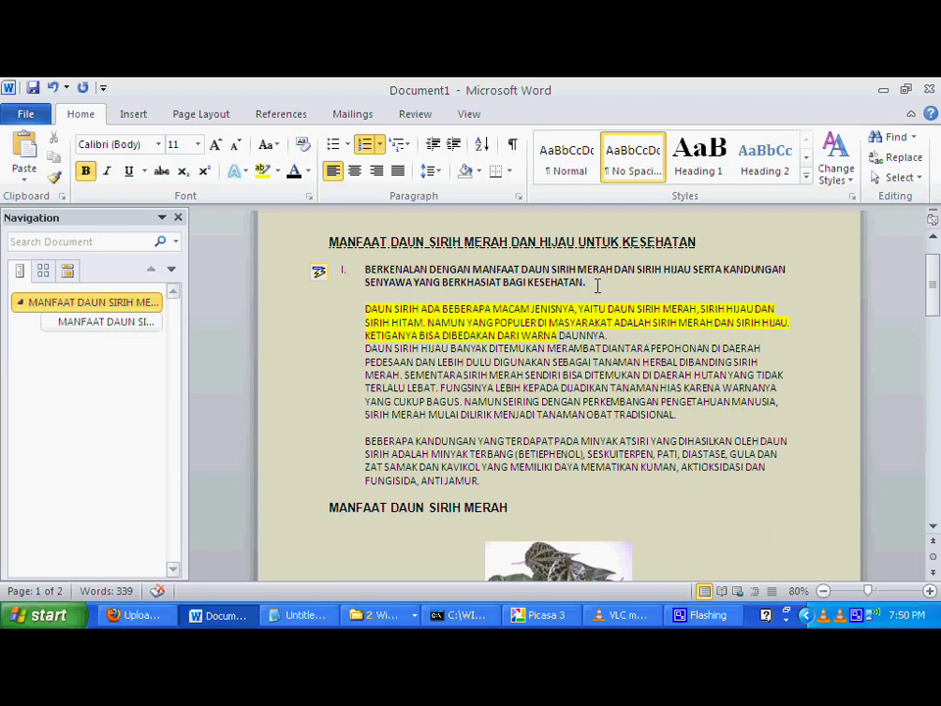
key(Return)
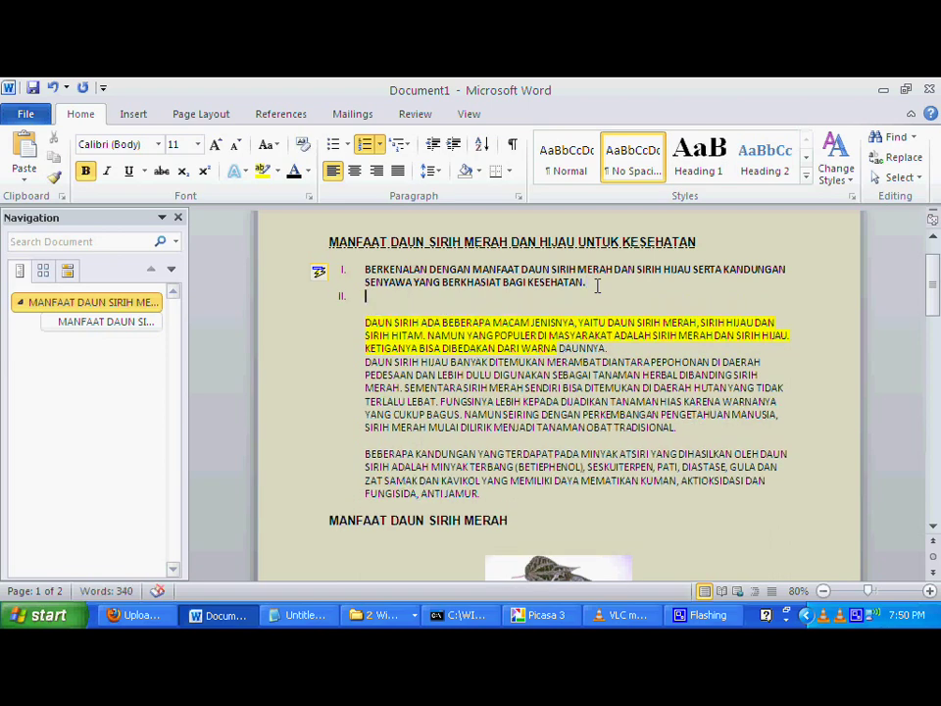
key(Delete)
key(Delete)
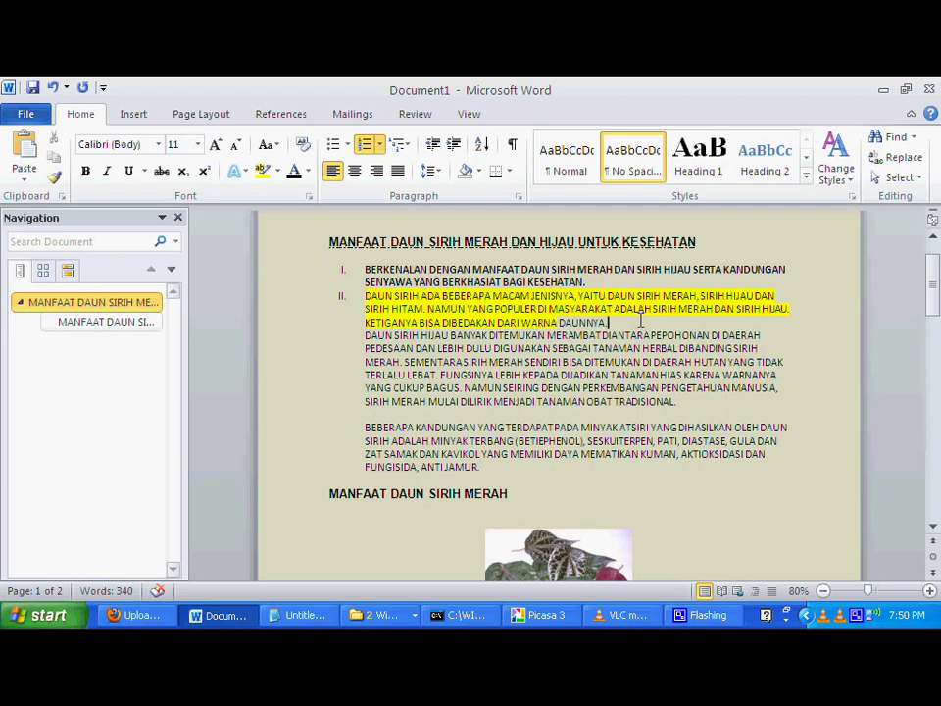
key(Return)
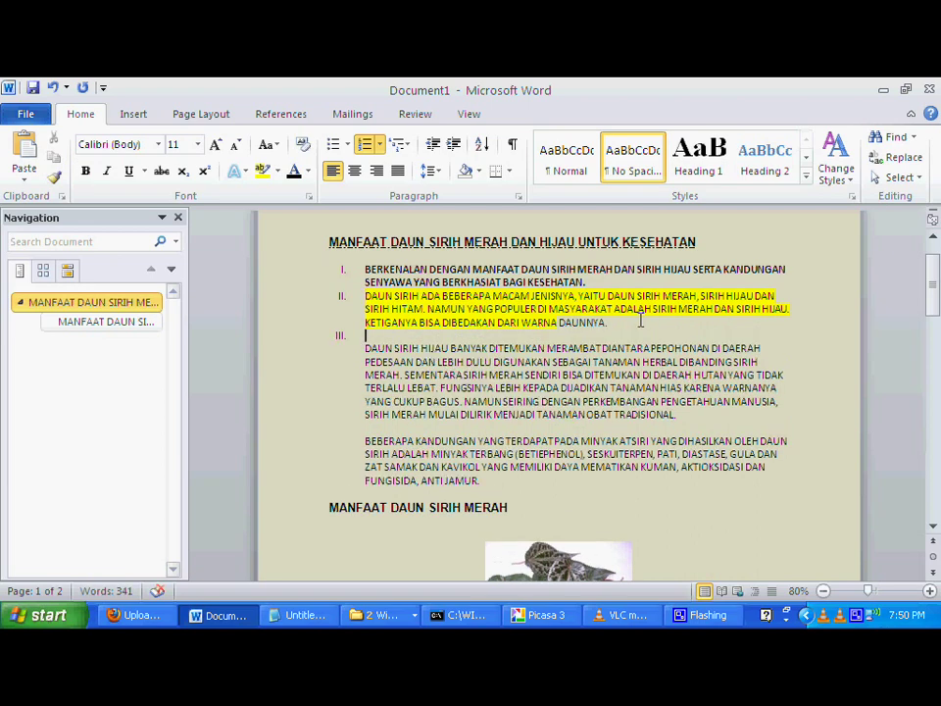
key(Delete)
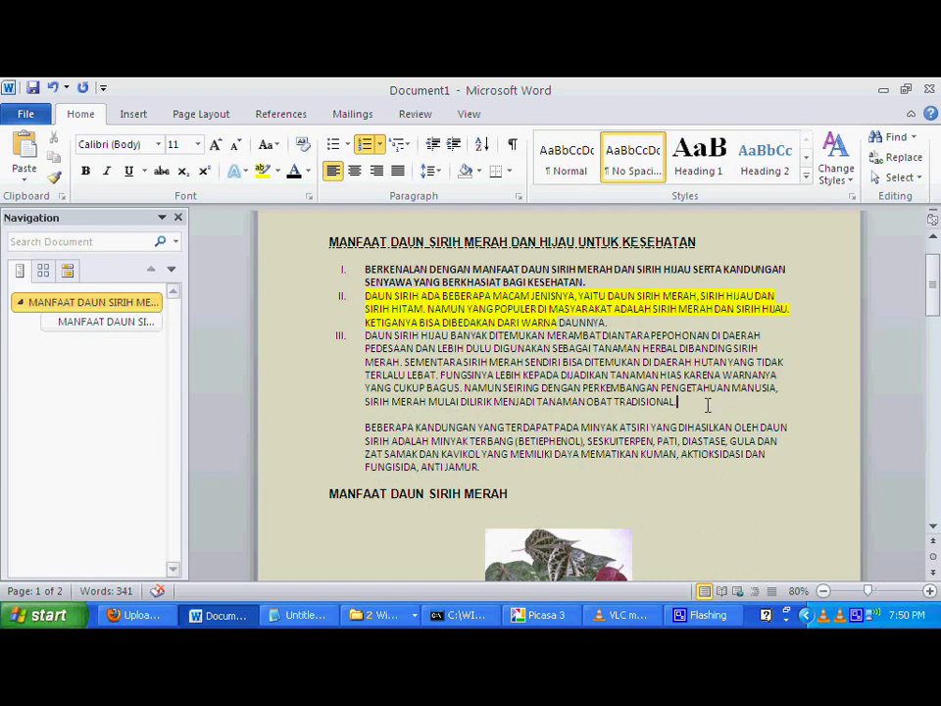
key(Return)
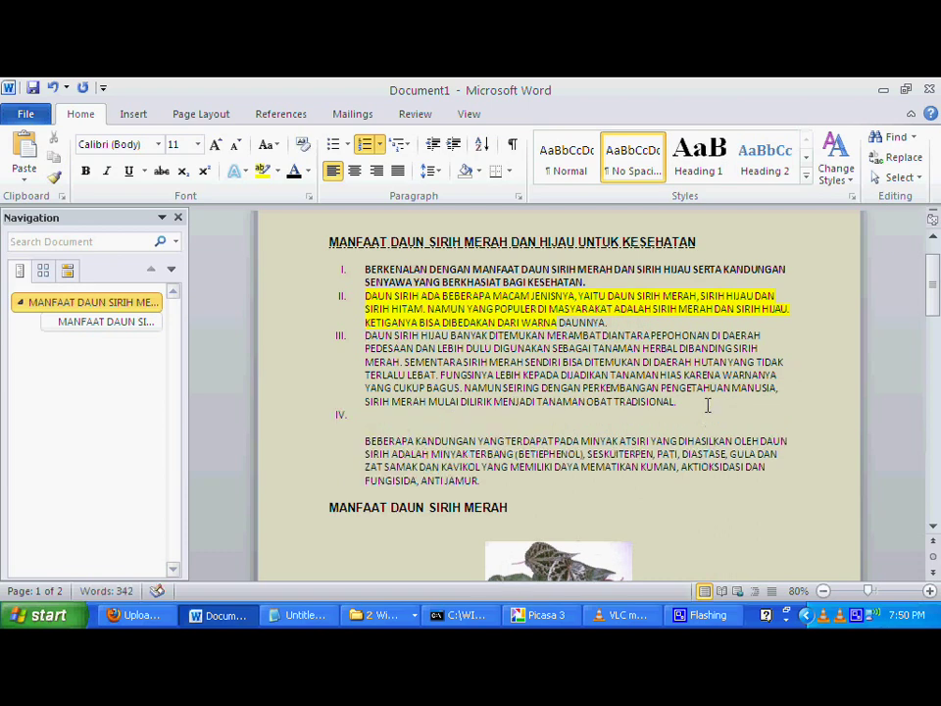
key(Delete)
key(Delete)
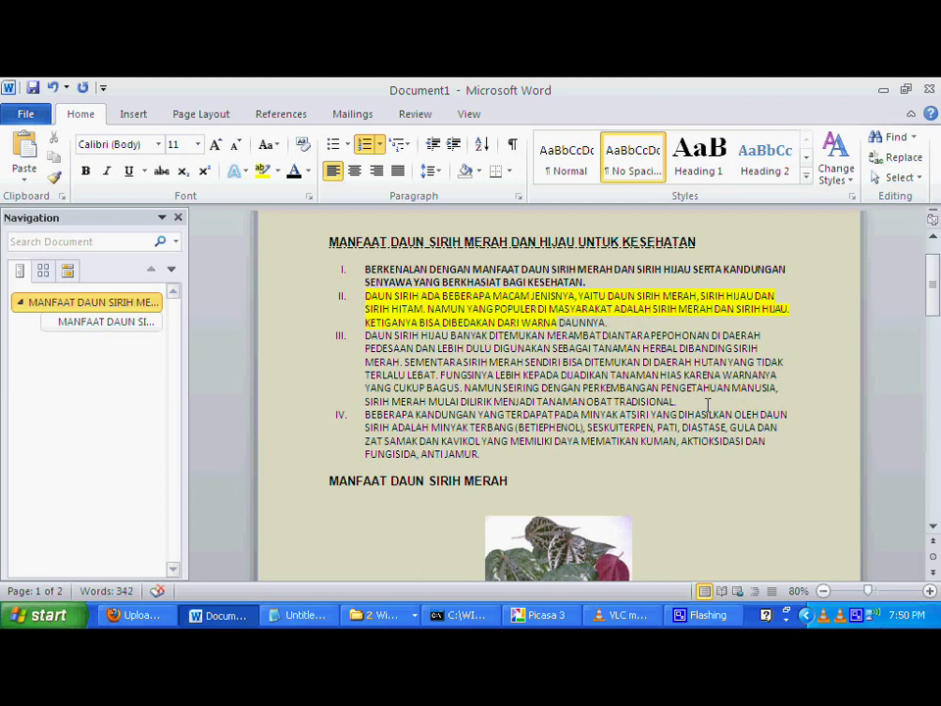
click(288, 271)
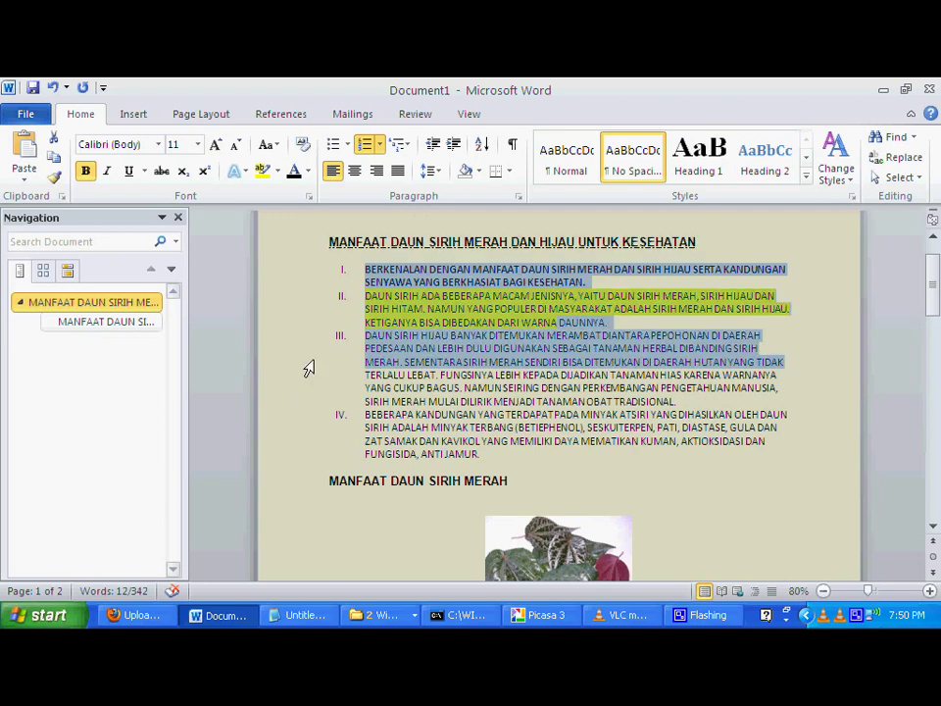
drag(287, 271, 311, 459)
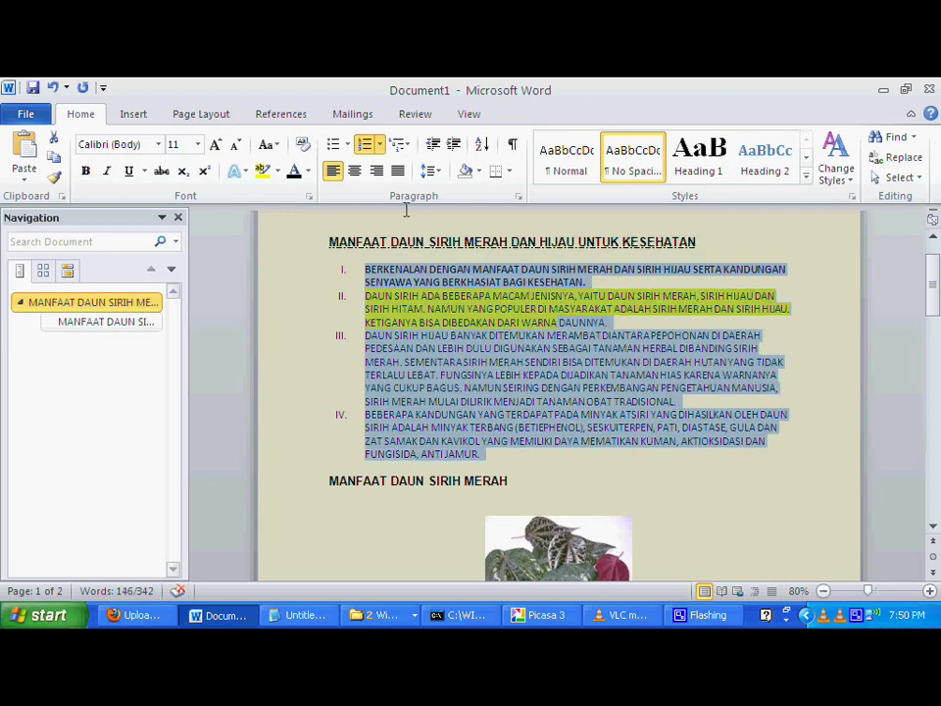
click(381, 149)
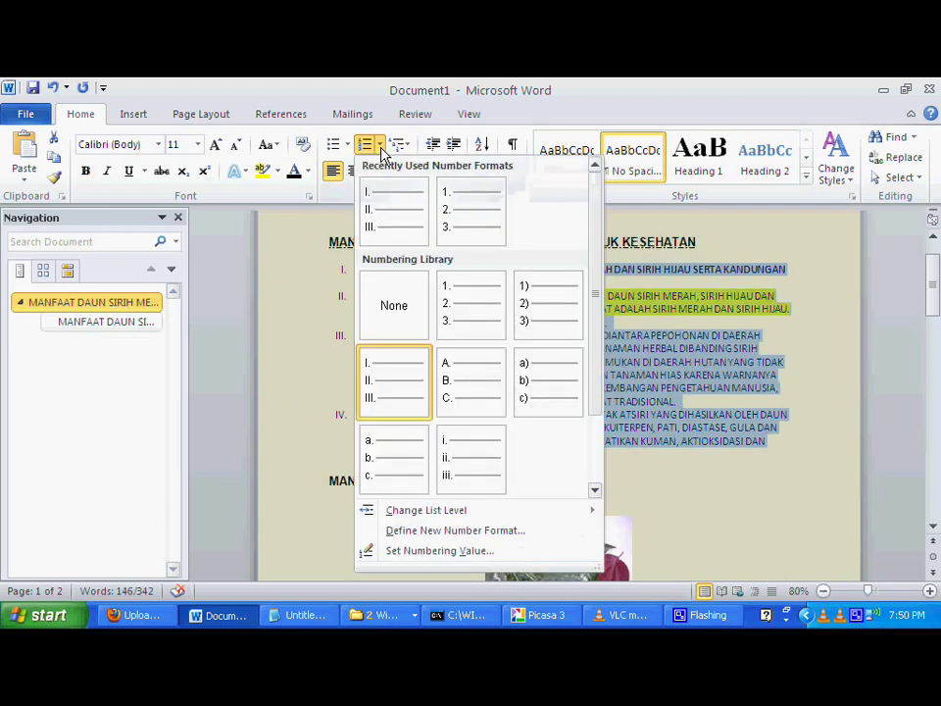
click(449, 374)
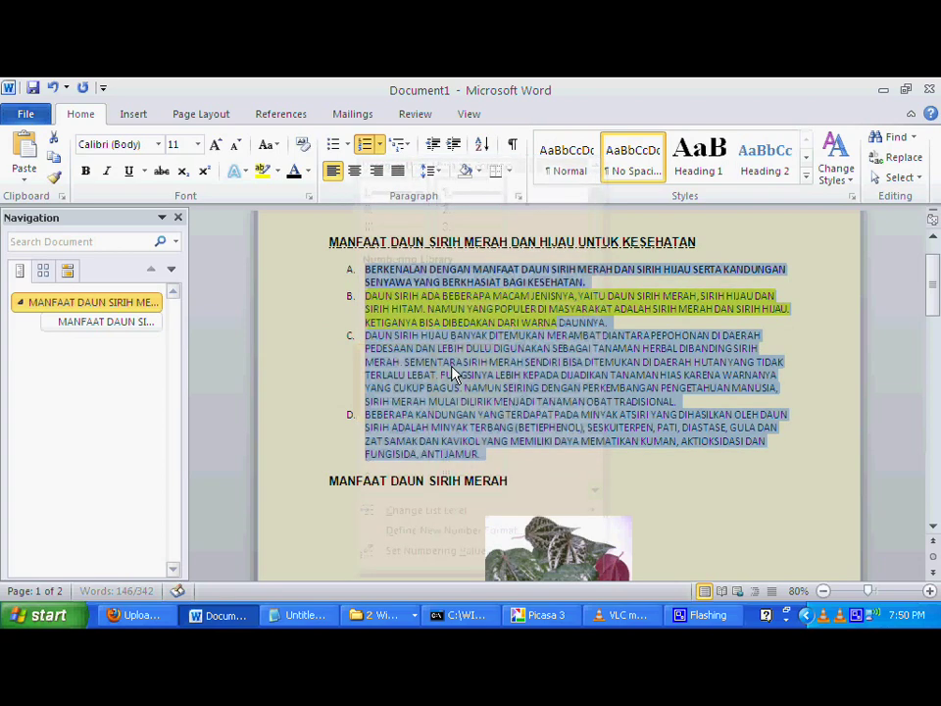
click(375, 146)
click(375, 147)
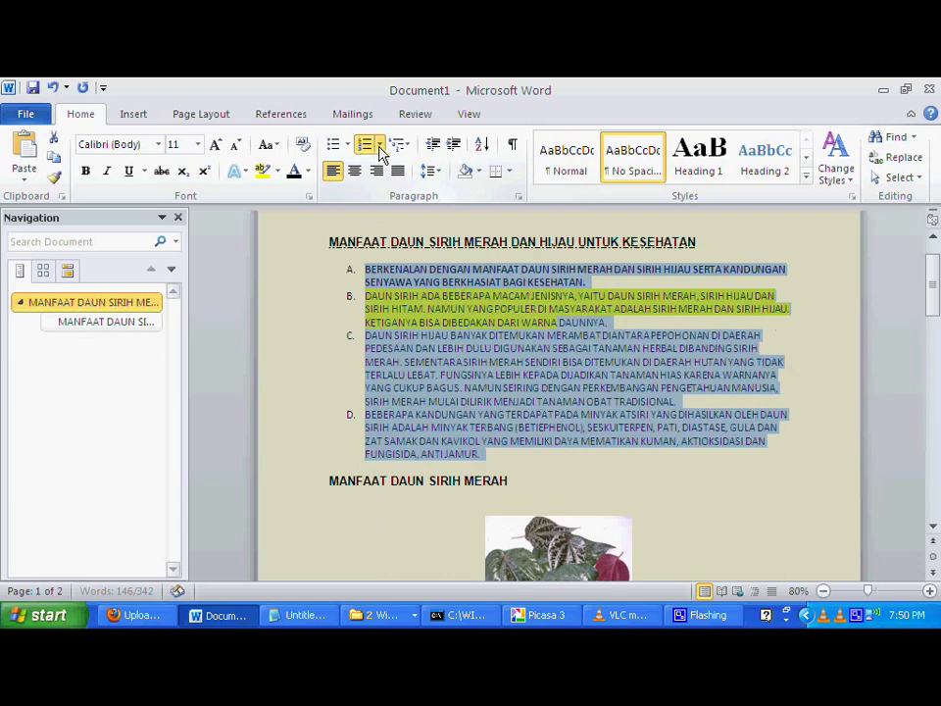
click(381, 146)
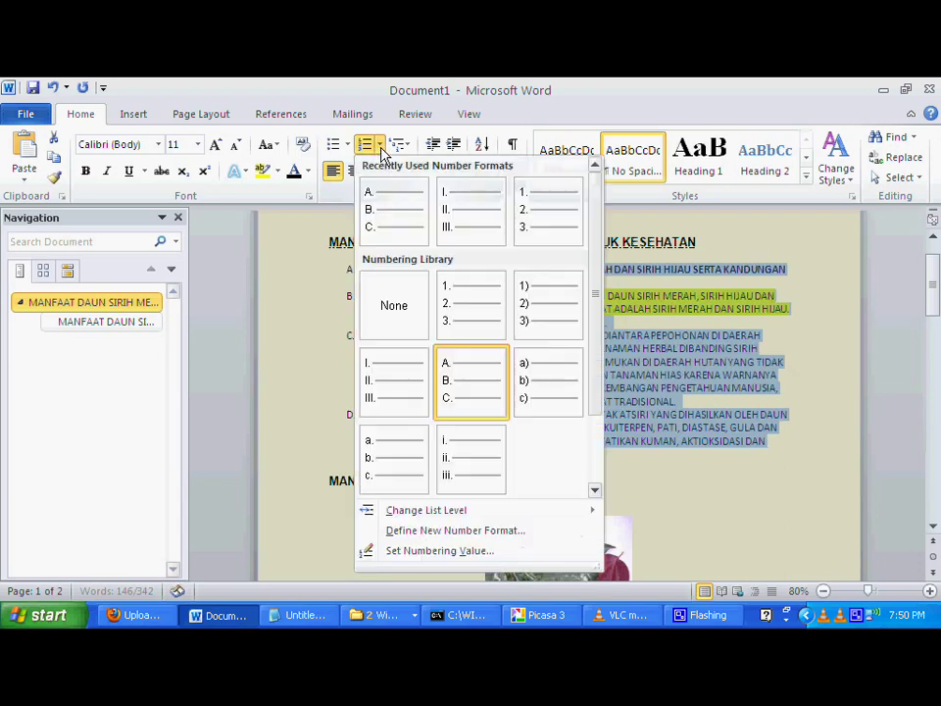
click(538, 397)
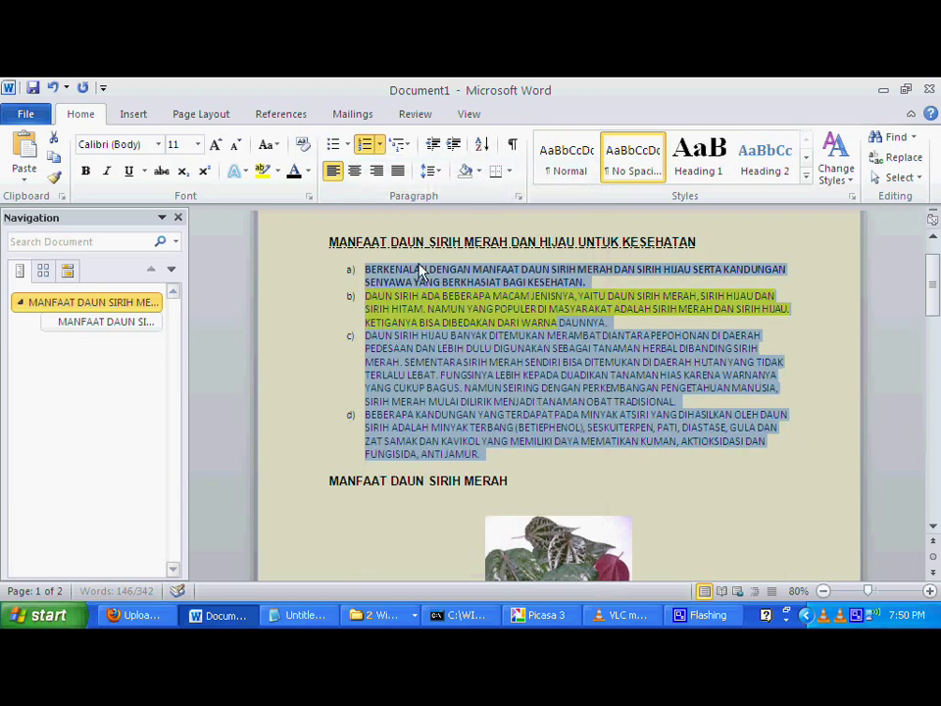
click(380, 148)
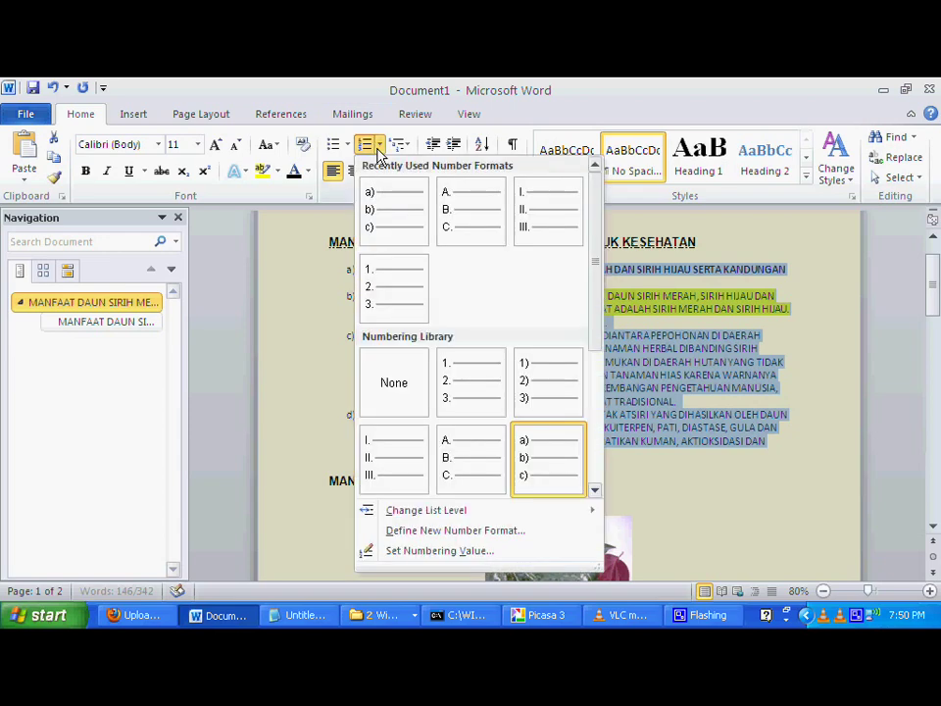
click(401, 454)
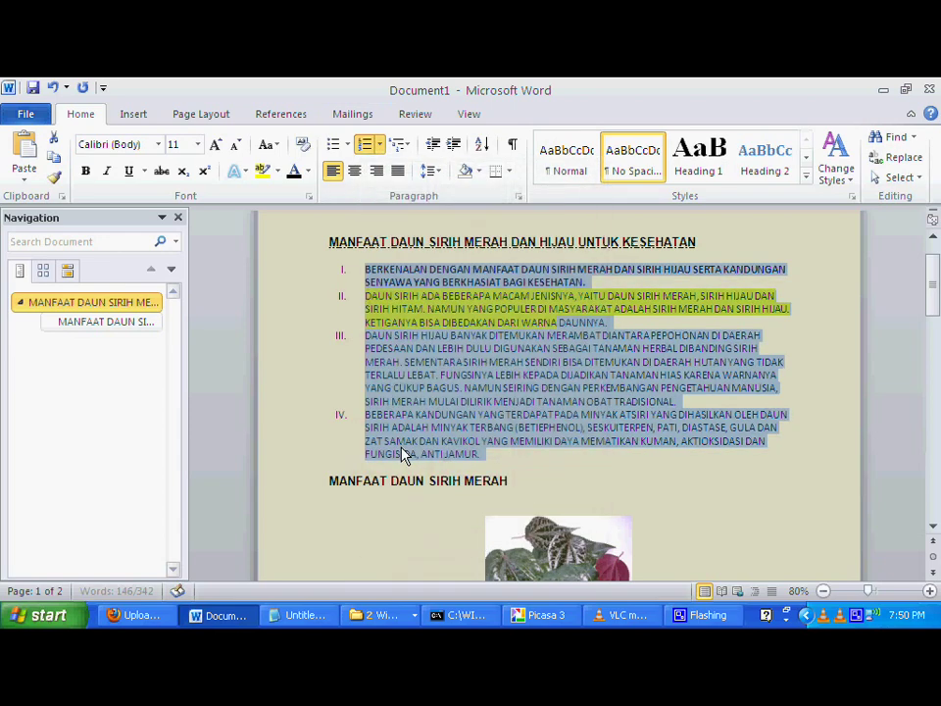
Try arrowhead bullets, then settle on the four-diamond bullet from the Bullet Library
click(348, 146)
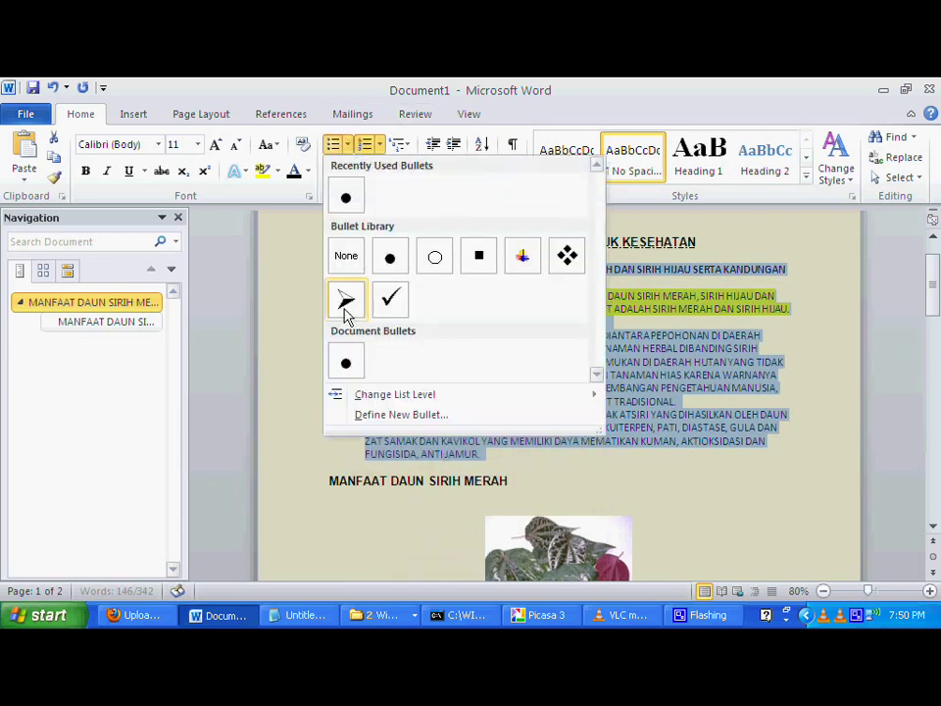
click(340, 309)
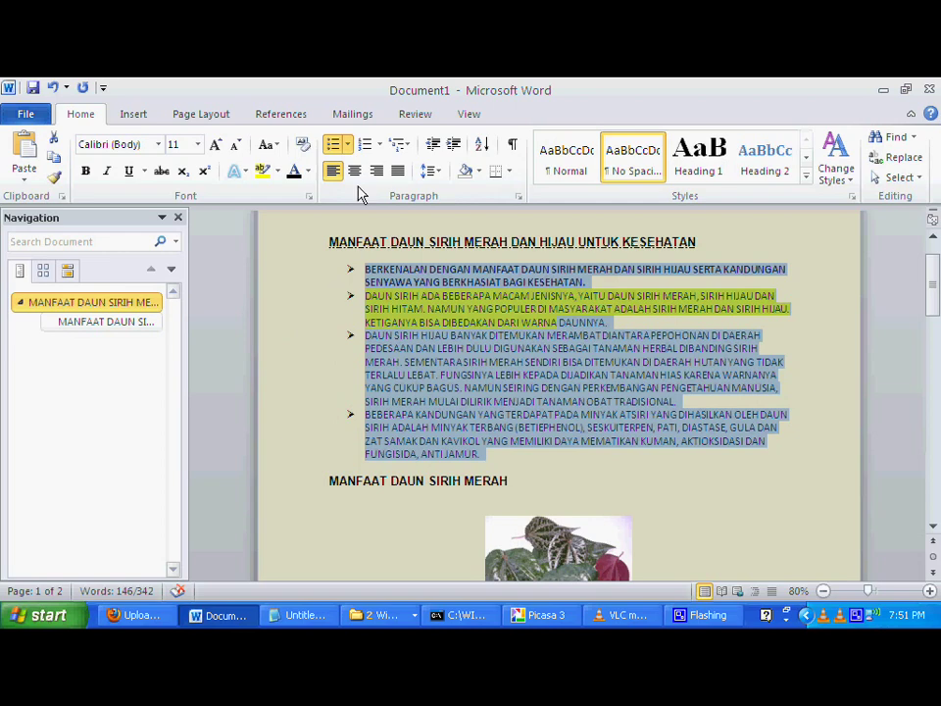
click(349, 146)
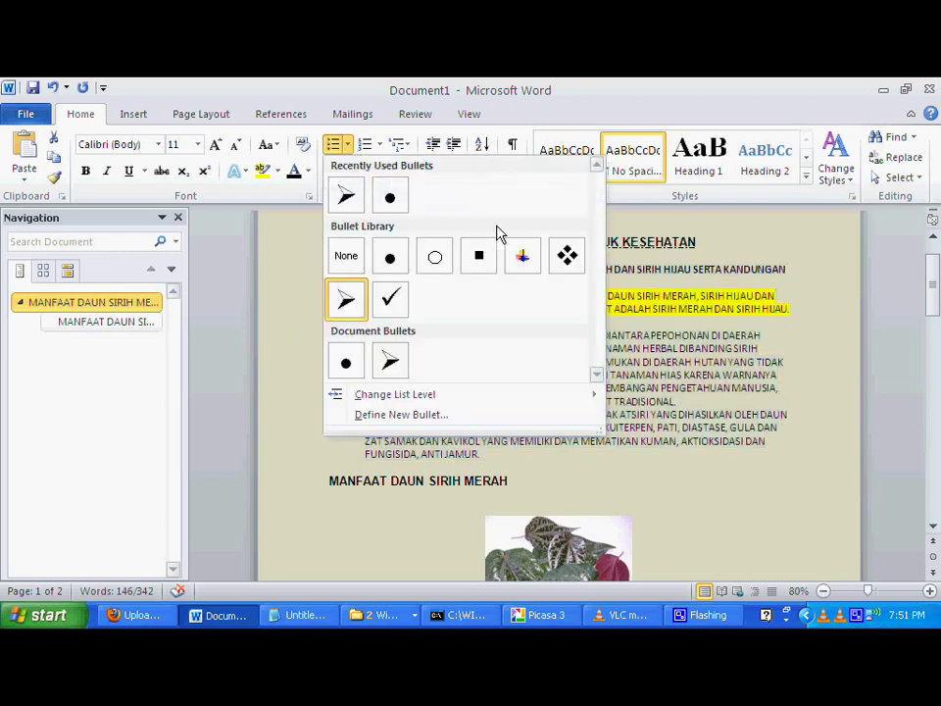
click(567, 255)
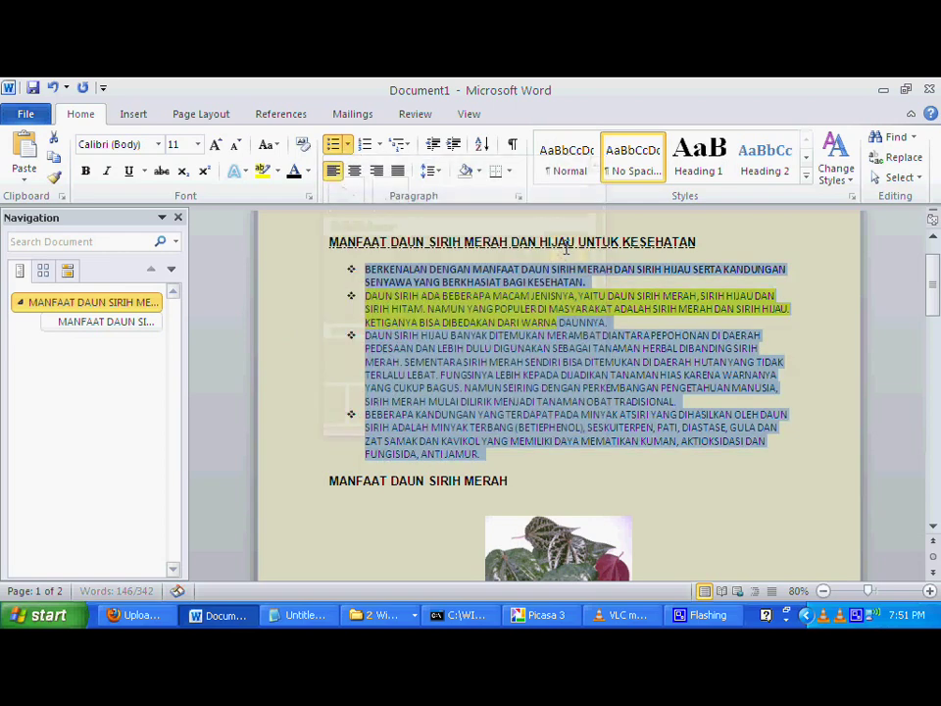
click(678, 260)
click(677, 258)
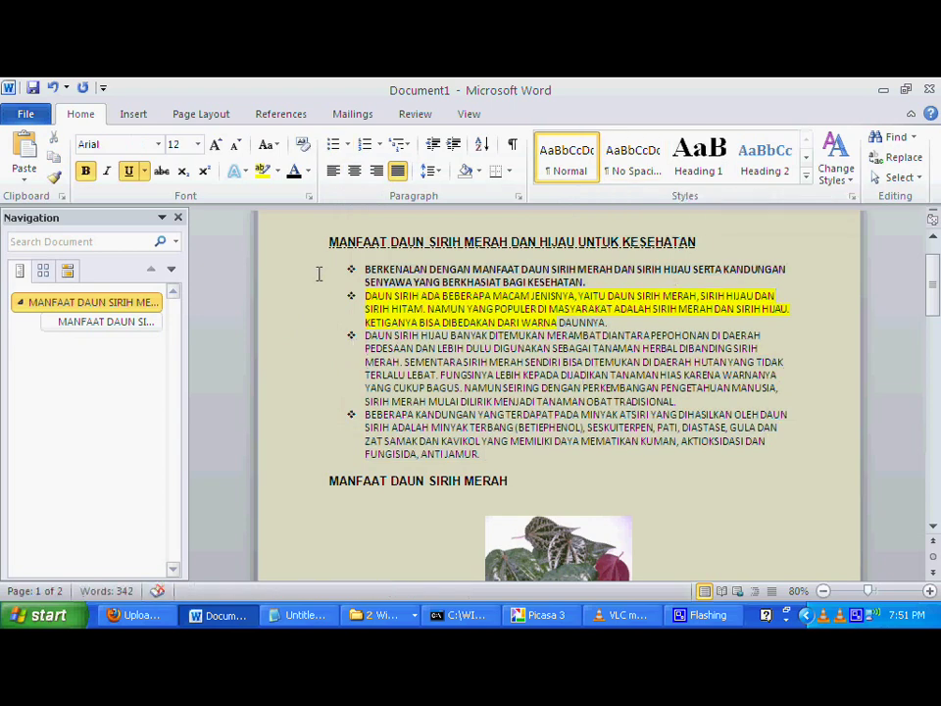
Set the four diamond-bulleted paragraphs to 14 pt font size
drag(330, 274, 507, 453)
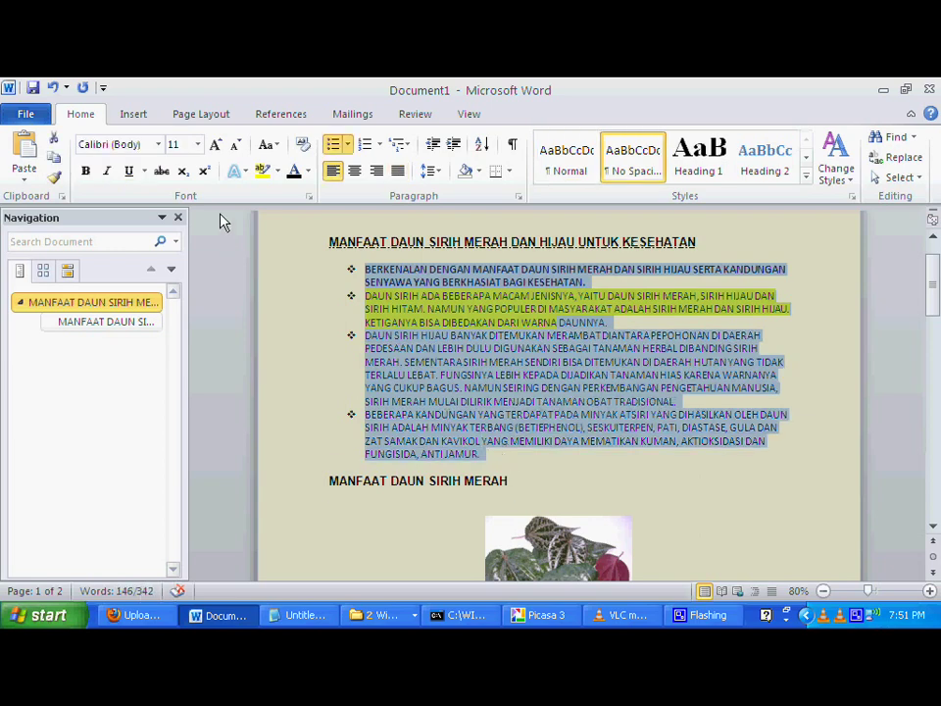
click(197, 145)
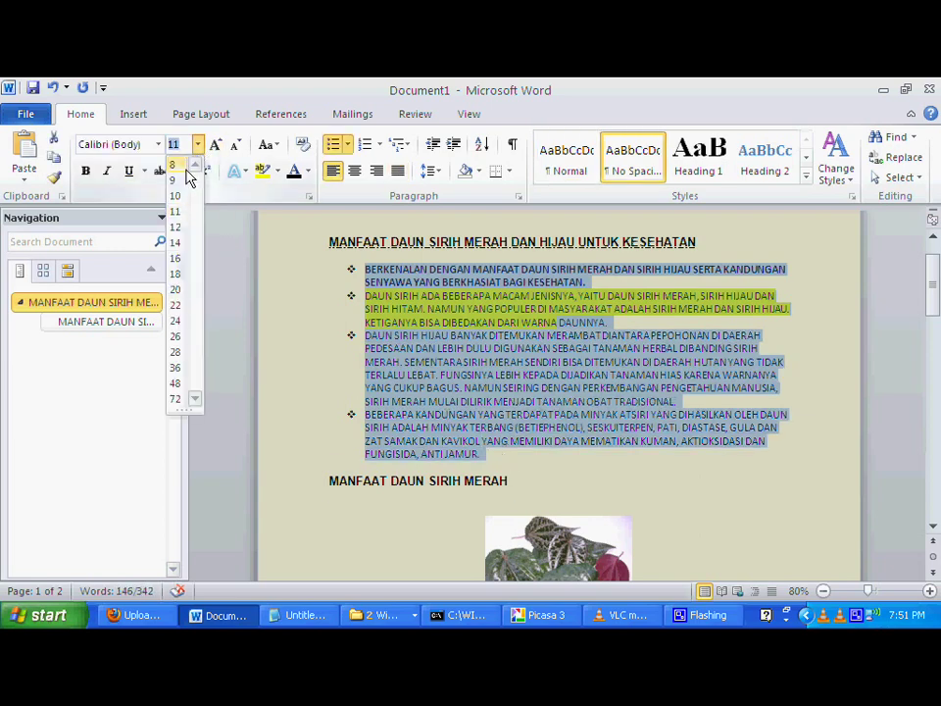
click(176, 243)
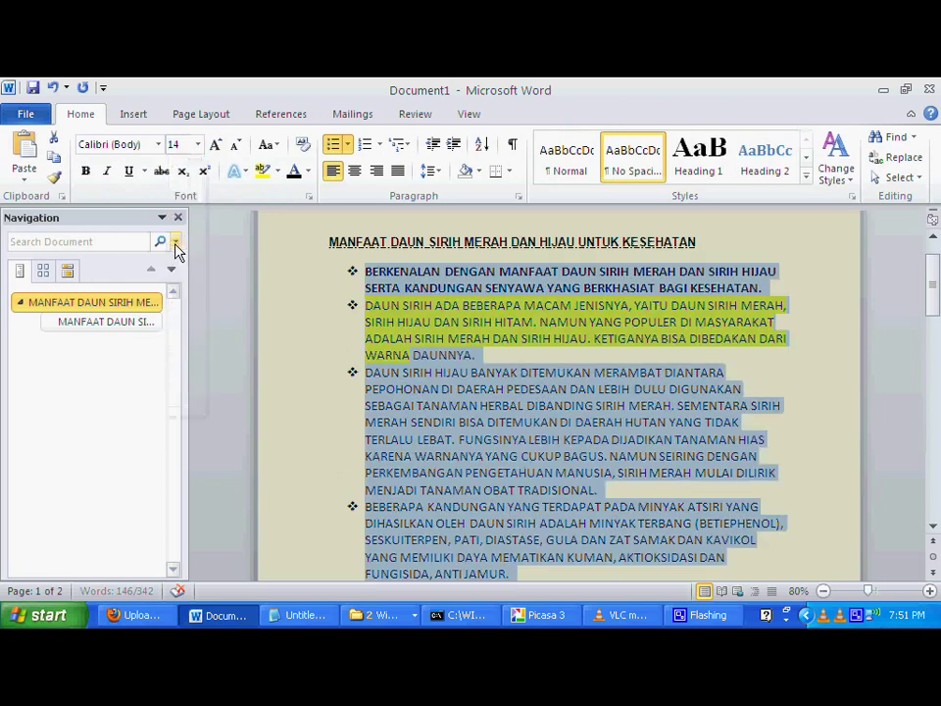
click(579, 344)
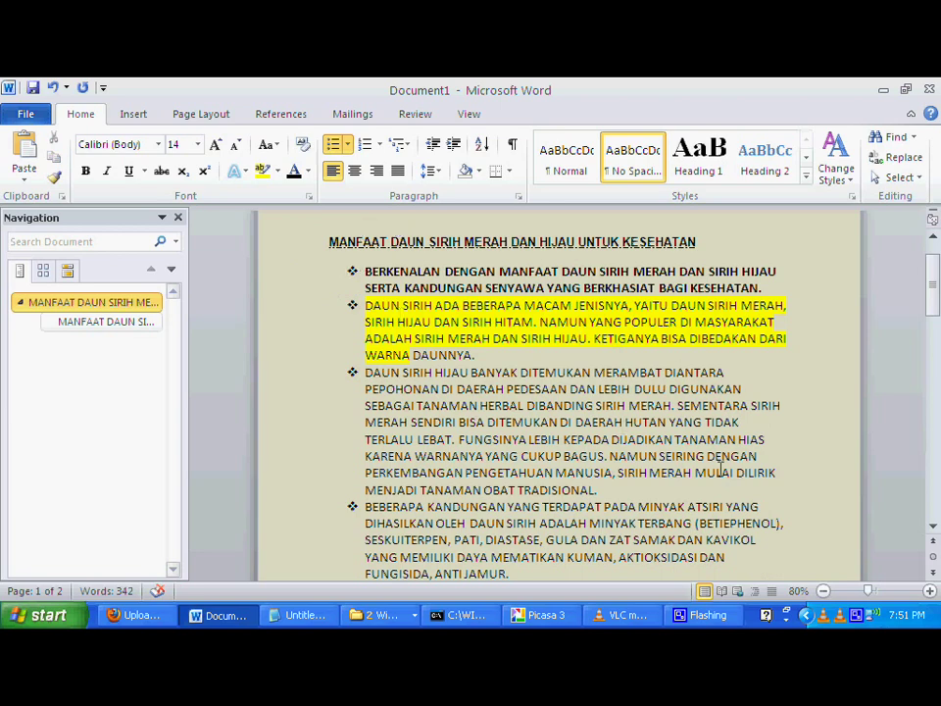
right_click(856, 616)
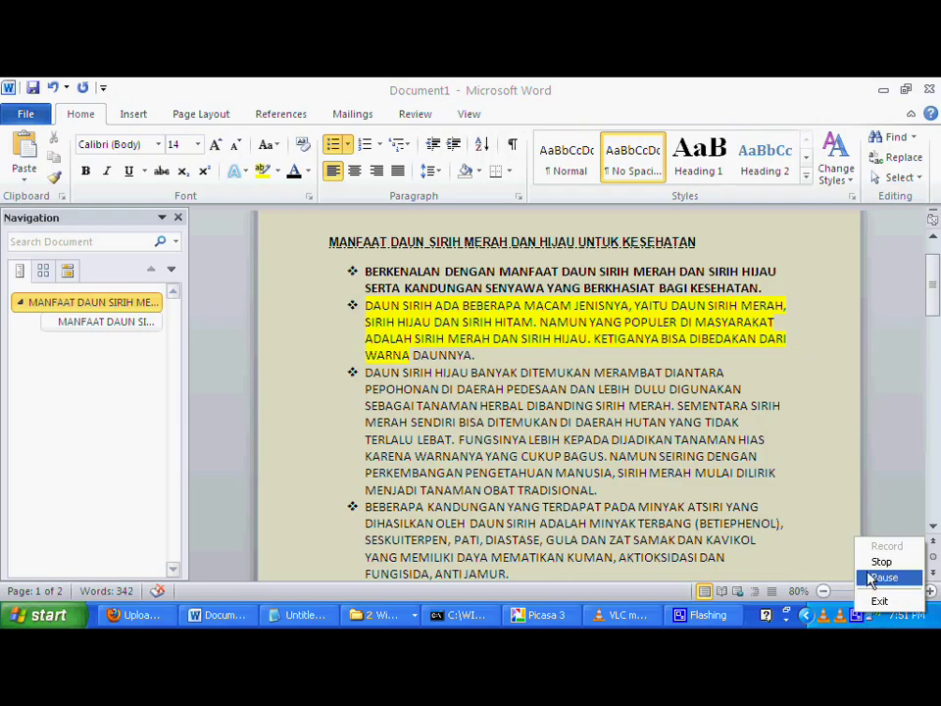